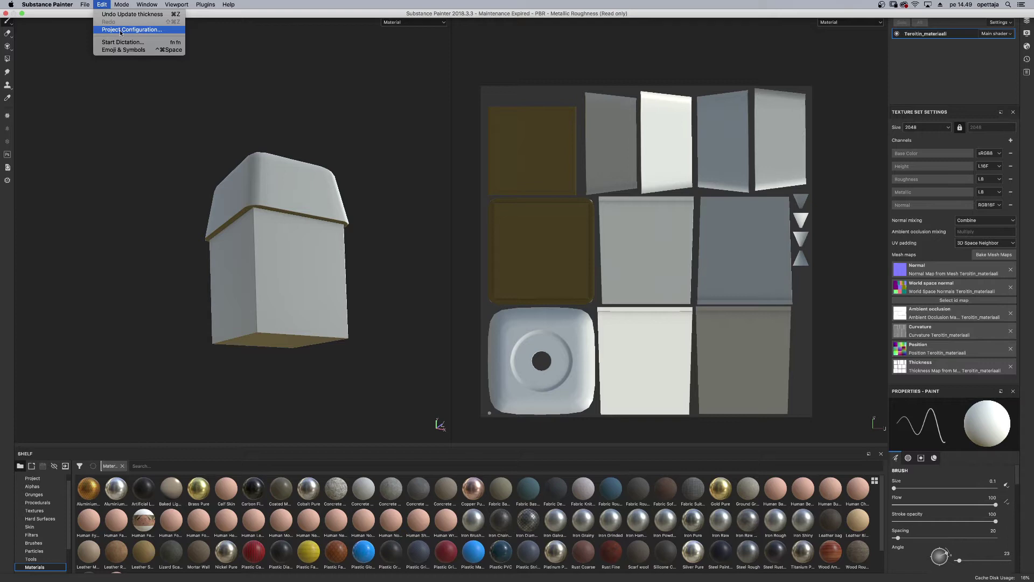
- Reload Teroitin_low.fbx as the project's mesh in the project configuration, keeping the OpenGL normal map format
{"action": "left_click", "coordinate": [570, 238]}
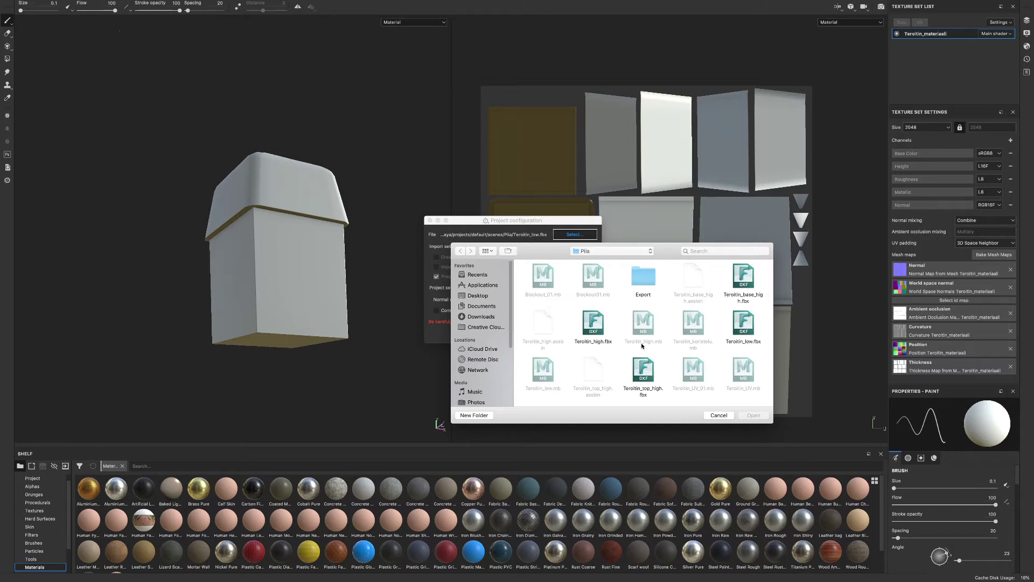
{"action": "left_click", "coordinate": [742, 325]}
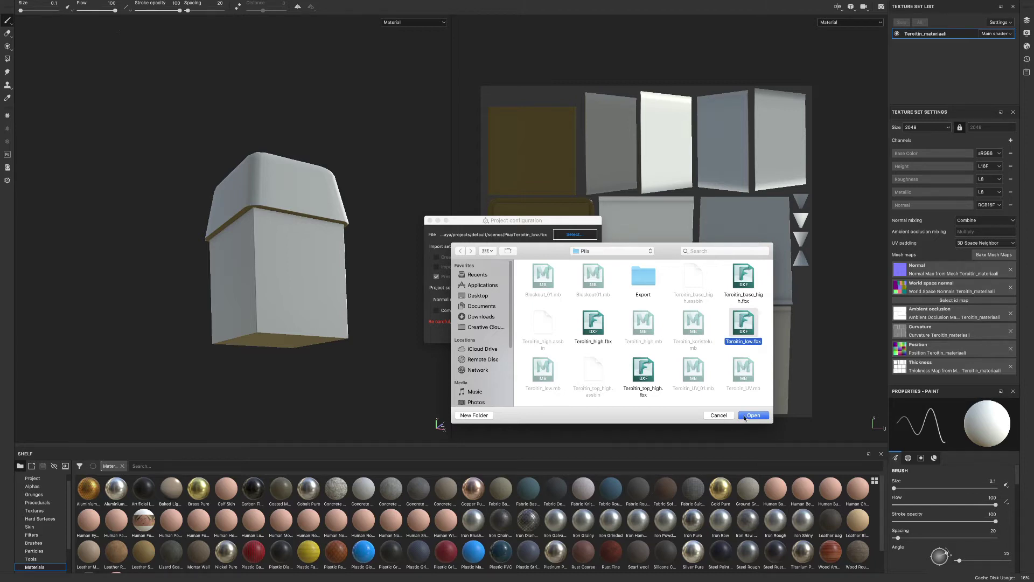
{"action": "left_click", "coordinate": [753, 416]}
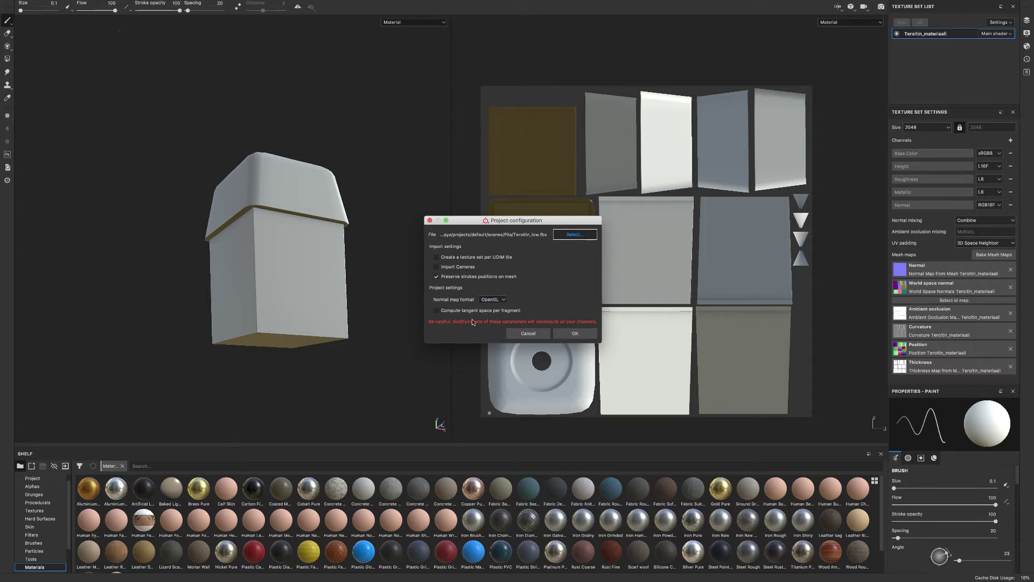
{"action": "left_click", "coordinate": [580, 335]}
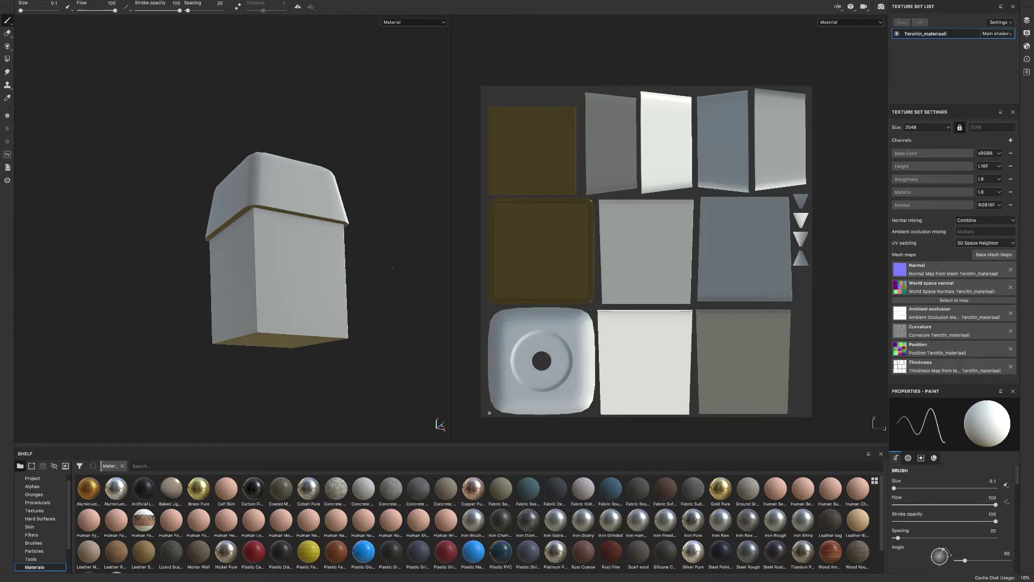
- Remove the top's mesh from the high definition meshes for baking and add Teroitin_top_high.fbx again
{"action": "left_click", "coordinate": [994, 253]}
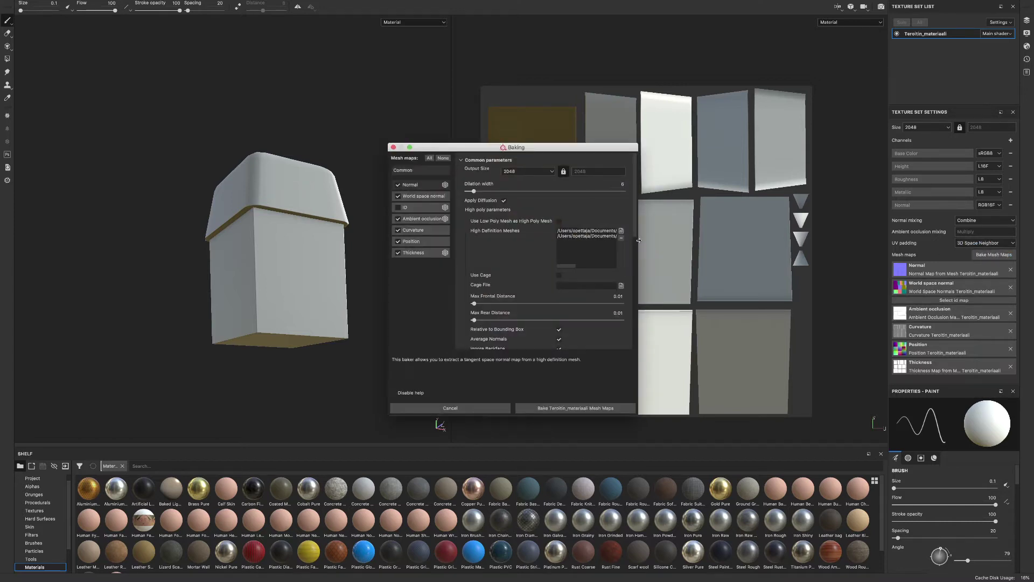
{"action": "left_click_drag", "start_coordinate": [637, 243], "coordinate": [794, 243]}
{"action": "left_click", "coordinate": [723, 235]}
{"action": "left_click", "coordinate": [777, 237]}
{"action": "left_click", "coordinate": [777, 231]}
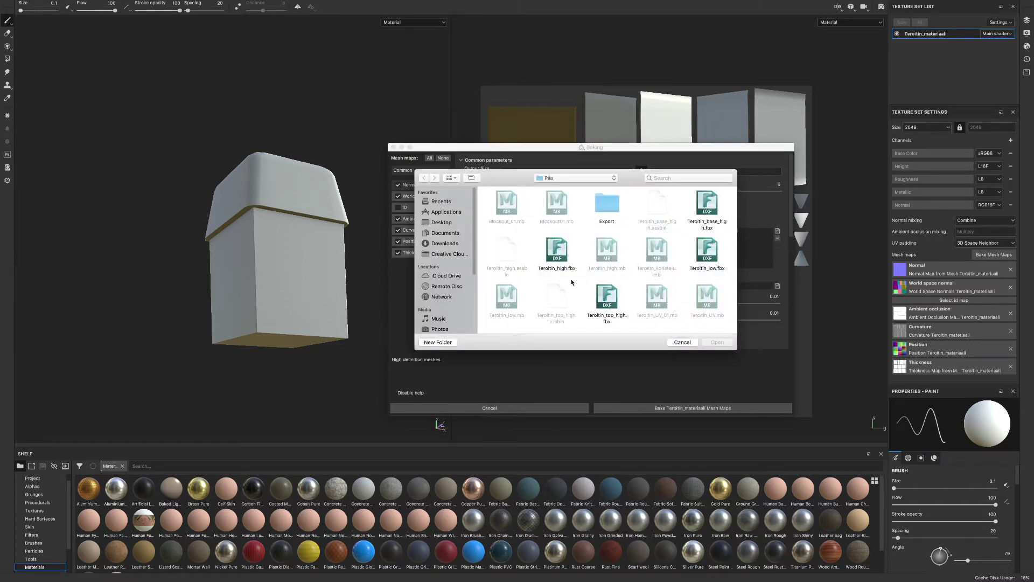
{"action": "left_click", "coordinate": [607, 298]}
{"action": "left_click", "coordinate": [717, 342]}
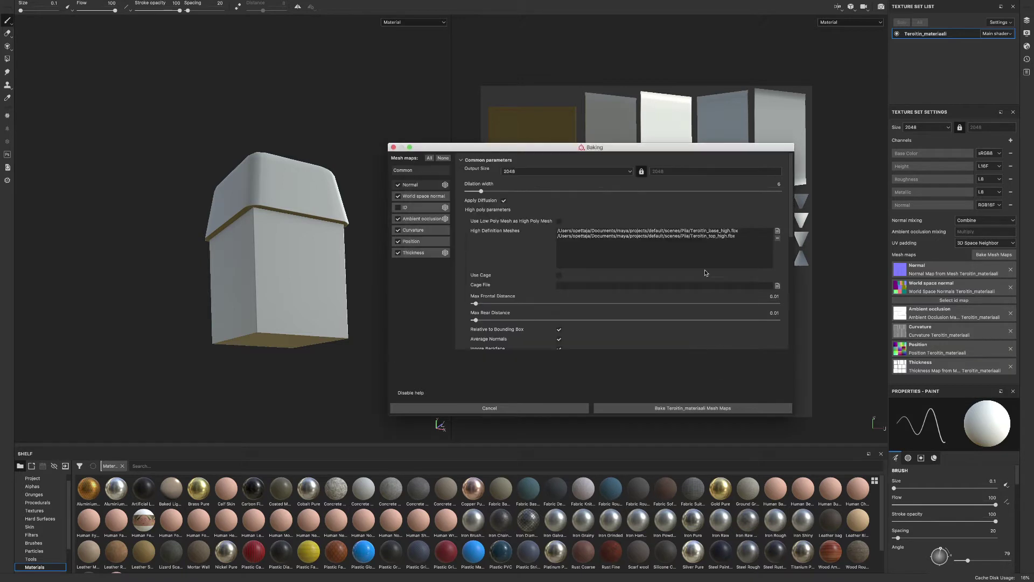
- Bake the Teroitin_materiaali mesh maps and inspect the edges of the lid and base on the model
{"action": "left_click", "coordinate": [702, 410]}
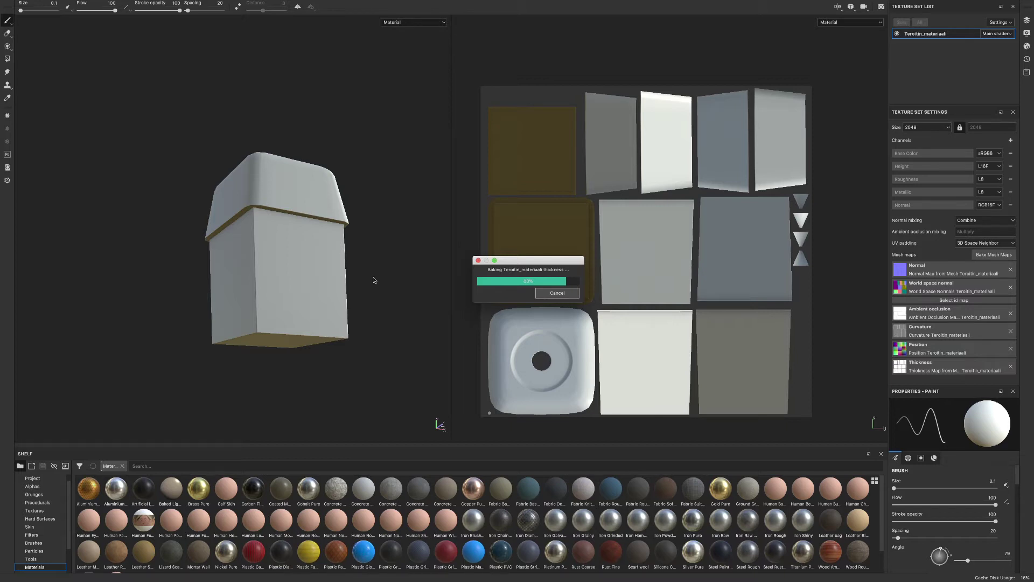
{"action": "left_click_drag", "start_coordinate": [389, 308], "coordinate": [389, 303], "text": "ctrl"}
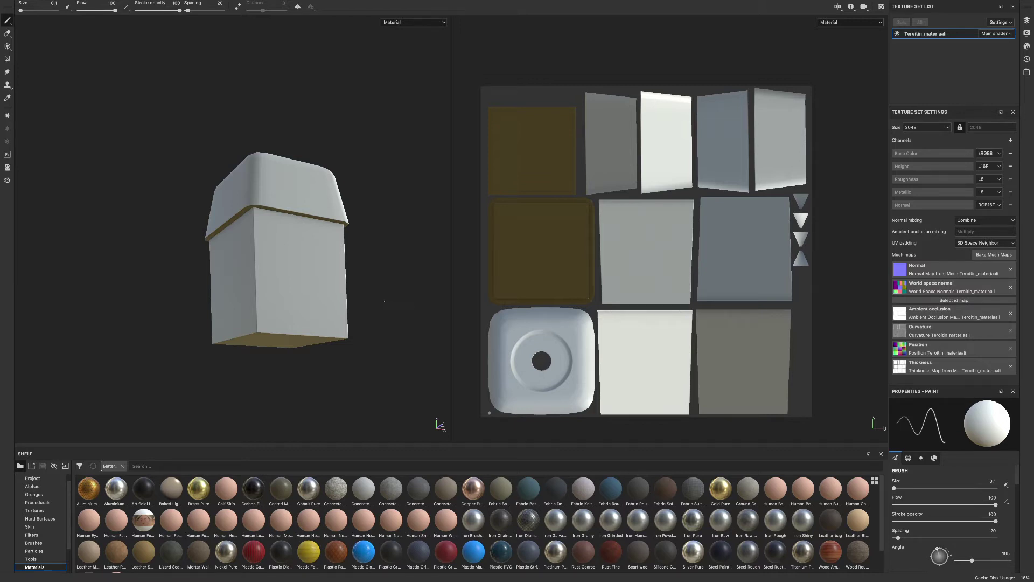
{"action": "left_click_drag", "start_coordinate": [395, 318], "coordinate": [308, 265], "text": "alt"}
{"action": "scroll", "coordinate": [399, 275], "scroll_direction": "up", "scroll_amount": 4}
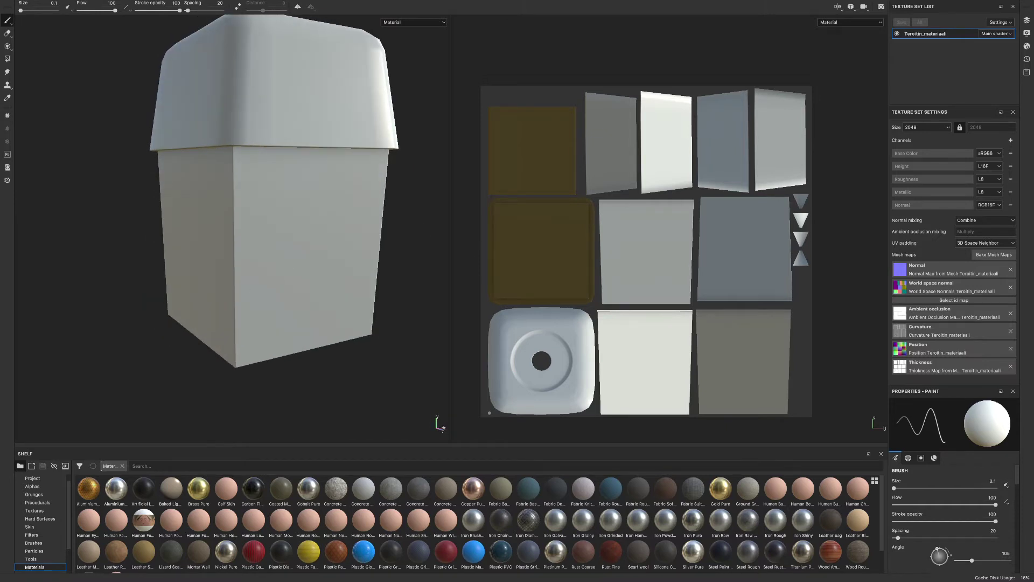
{"action": "left_click_drag", "start_coordinate": [385, 270], "coordinate": [460, 236], "text": "alt"}
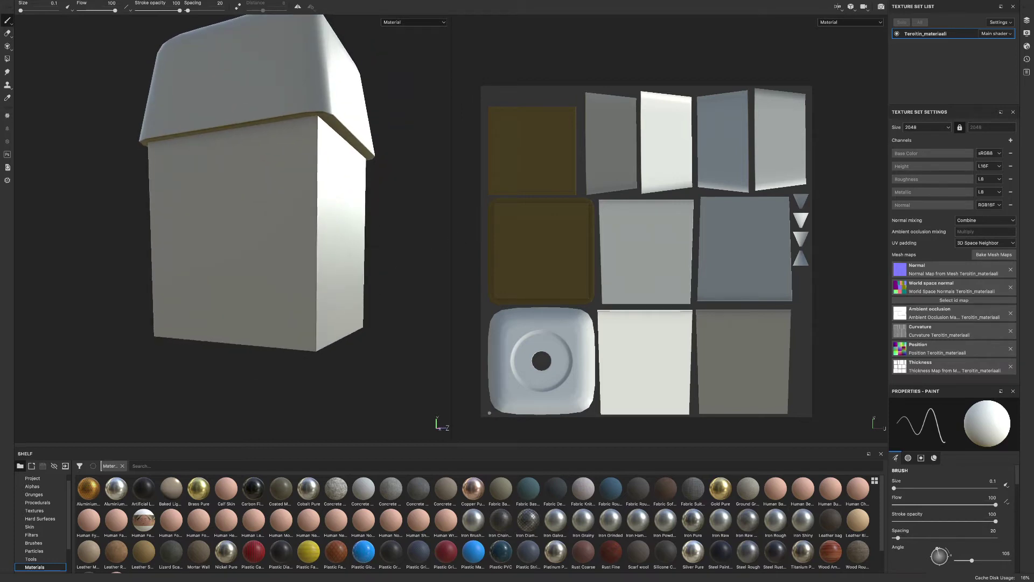
{"action": "left_click_drag", "start_coordinate": [409, 260], "coordinate": [294, 331], "text": "alt"}
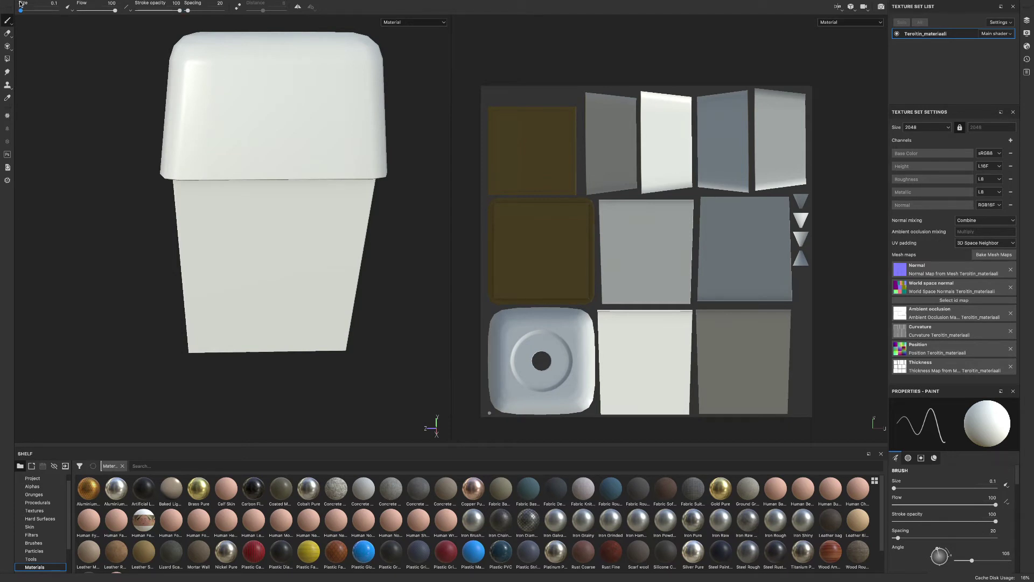
- Switch to Maya, hide the Top_low mesh and select Base_high
{"action": "mouse_move", "coordinate": [10, 4]}
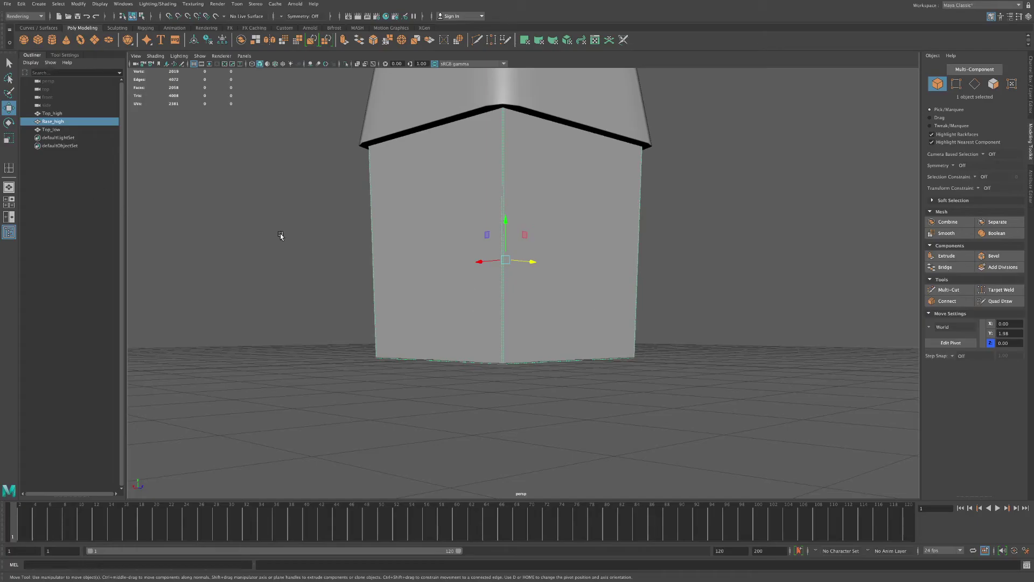
{"action": "left_click", "coordinate": [65, 130]}
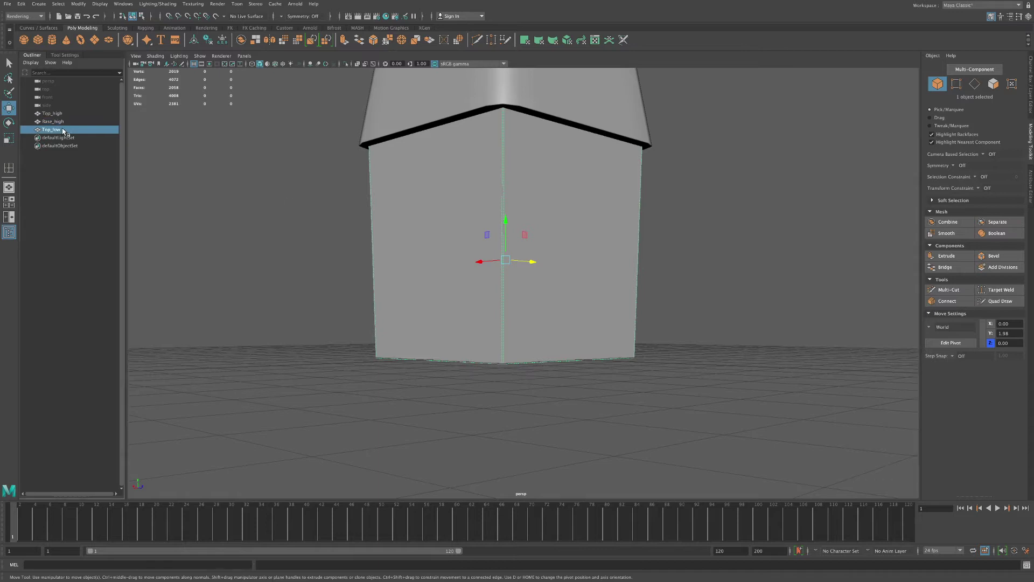
{"action": "key", "text": "h"}
{"action": "left_click", "coordinate": [76, 122]}
- Set the fraction of Base_high's polyBevel12 to 0.025 in its construction history
{"action": "left_click_drag", "start_coordinate": [568, 284], "coordinate": [616, 270], "text": "alt"}
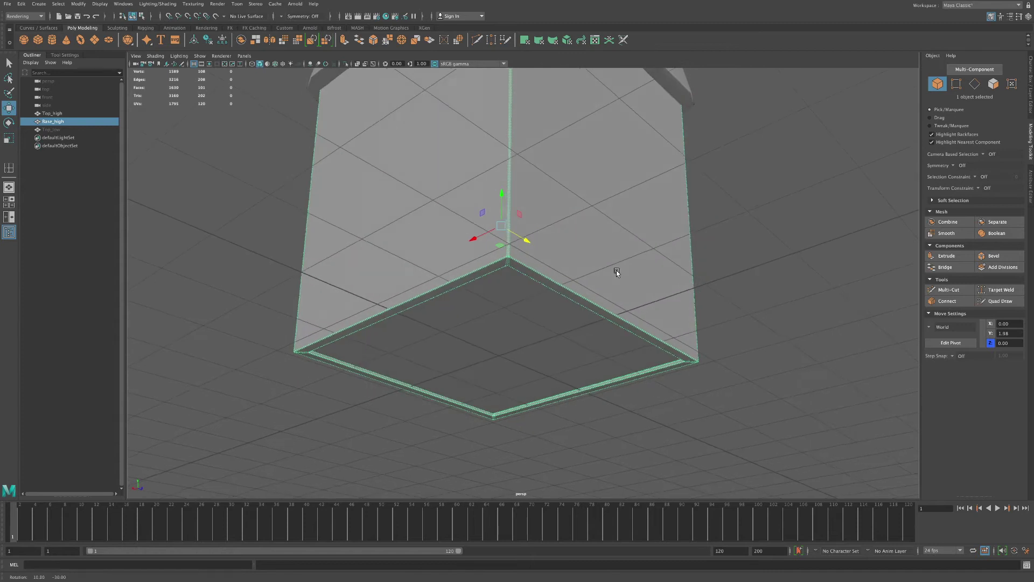
{"action": "left_click", "coordinate": [1031, 107]}
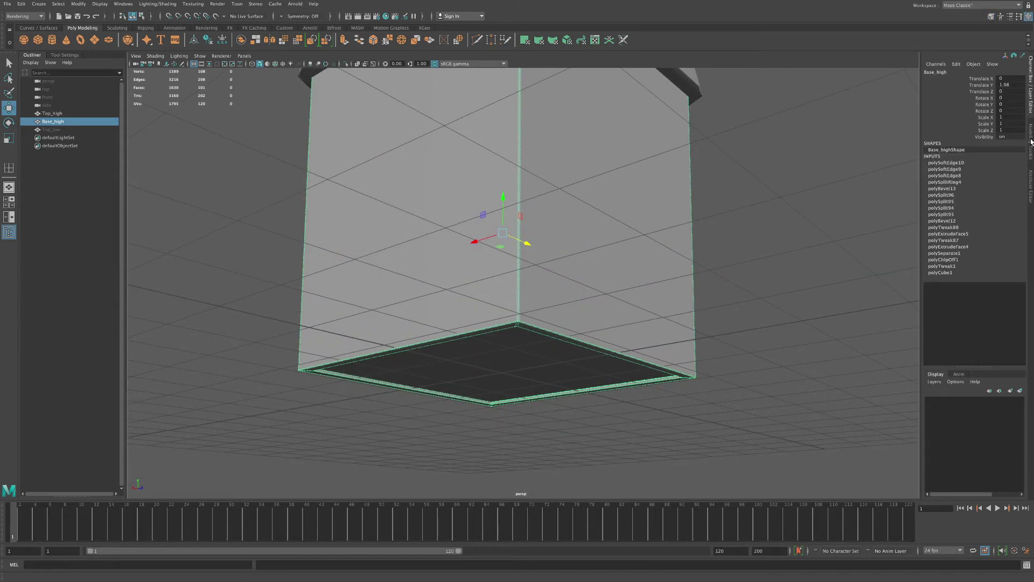
{"action": "left_click_drag", "start_coordinate": [738, 225], "coordinate": [608, 259], "text": "alt"}
{"action": "scroll", "coordinate": [609, 259], "scroll_direction": "up", "scroll_amount": 2}
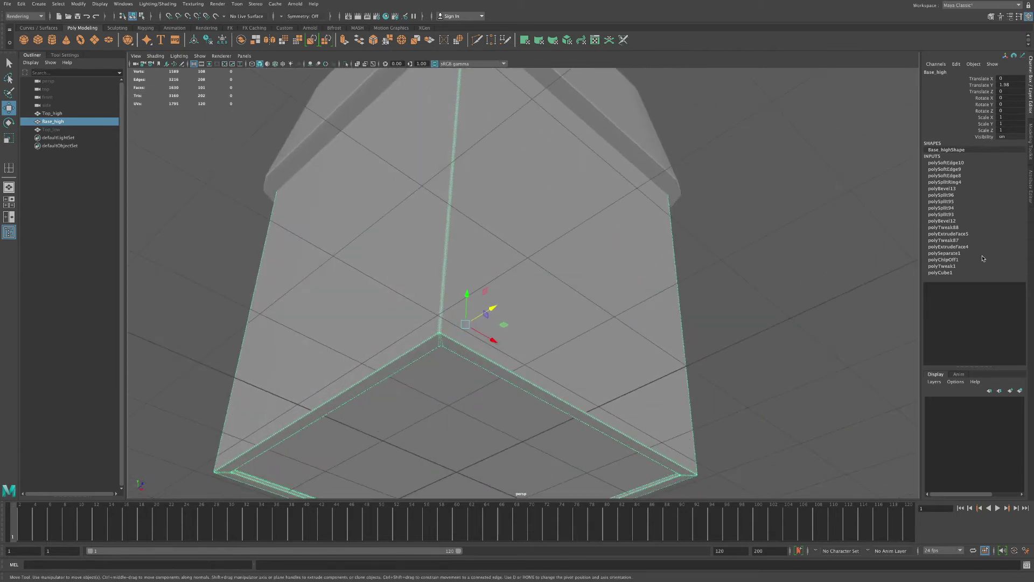
{"action": "left_click", "coordinate": [961, 221]}
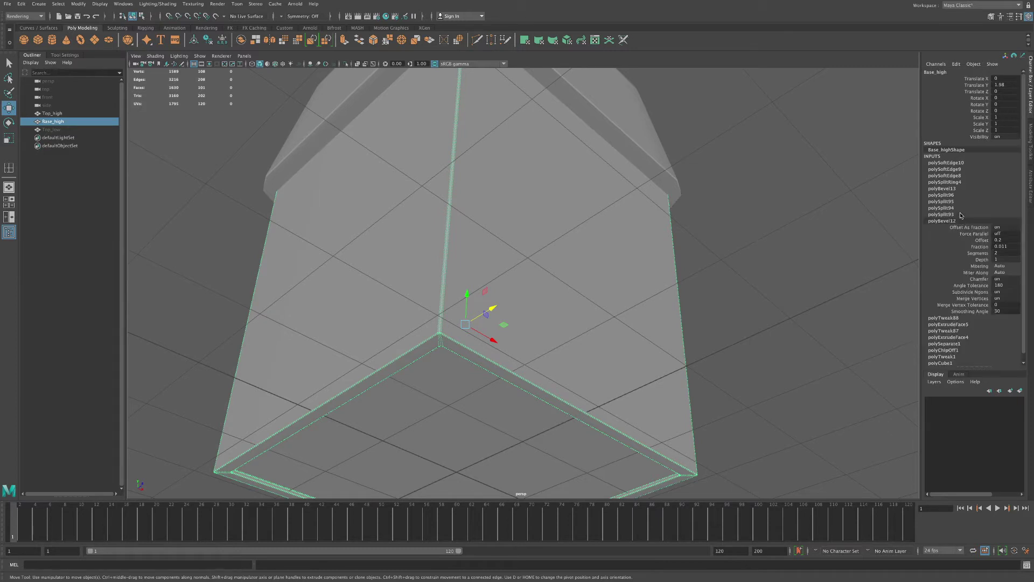
{"action": "left_click_drag", "start_coordinate": [620, 318], "coordinate": [704, 282], "text": "alt"}
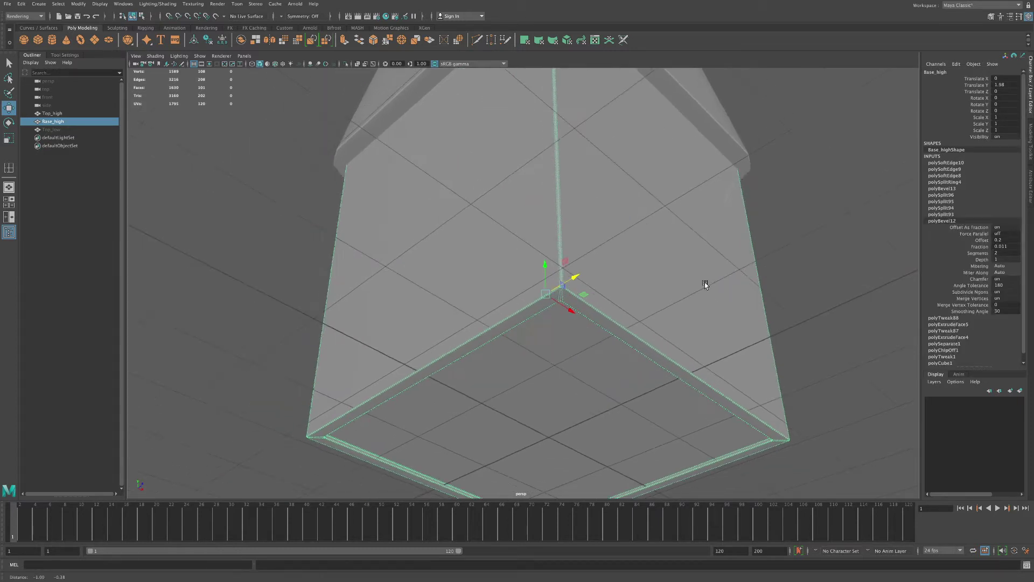
{"action": "scroll", "coordinate": [700, 286], "scroll_direction": "up", "scroll_amount": 5}
{"action": "scroll", "coordinate": [697, 296], "scroll_direction": "up", "scroll_amount": 3}
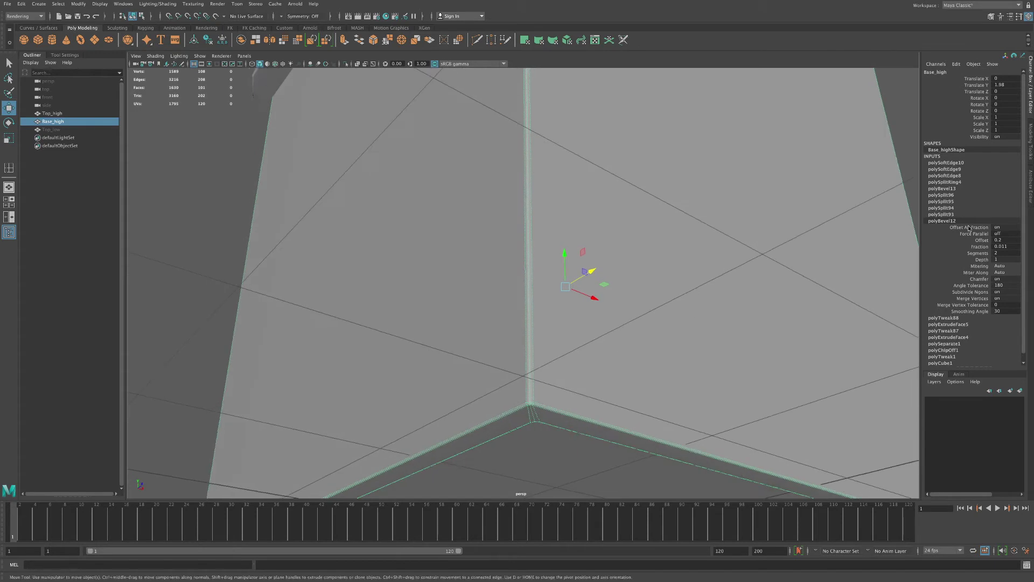
{"action": "left_click", "coordinate": [1012, 247]}
{"action": "left_click_drag", "start_coordinate": [1012, 246], "coordinate": [999, 246]}
{"action": "key", "text": "Return"}
{"action": "left_click_drag", "start_coordinate": [593, 354], "coordinate": [666, 350], "text": "alt"}
{"action": "left_click", "coordinate": [1007, 246]}
{"action": "key", "text": "Return"}
{"action": "left_click_drag", "start_coordinate": [773, 350], "coordinate": [843, 369], "text": "alt"}
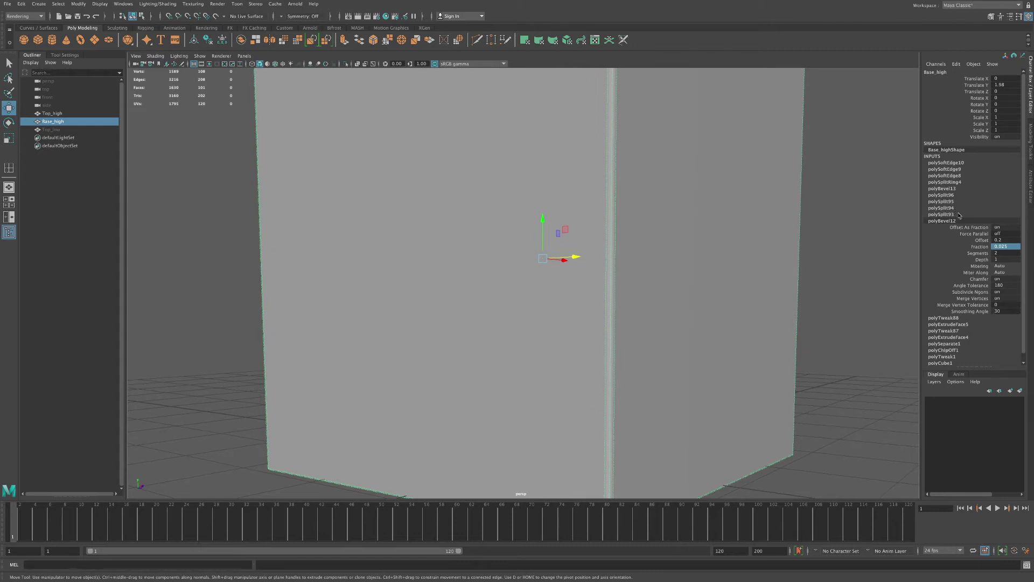
- Set the fraction of Base_high's polyBevel13 to 0.5 and check the base's bevelled edges
{"action": "left_click", "coordinate": [957, 189]}
{"action": "left_click_drag", "start_coordinate": [784, 394], "coordinate": [675, 329], "text": "alt"}
{"action": "double_click", "coordinate": [997, 207]}
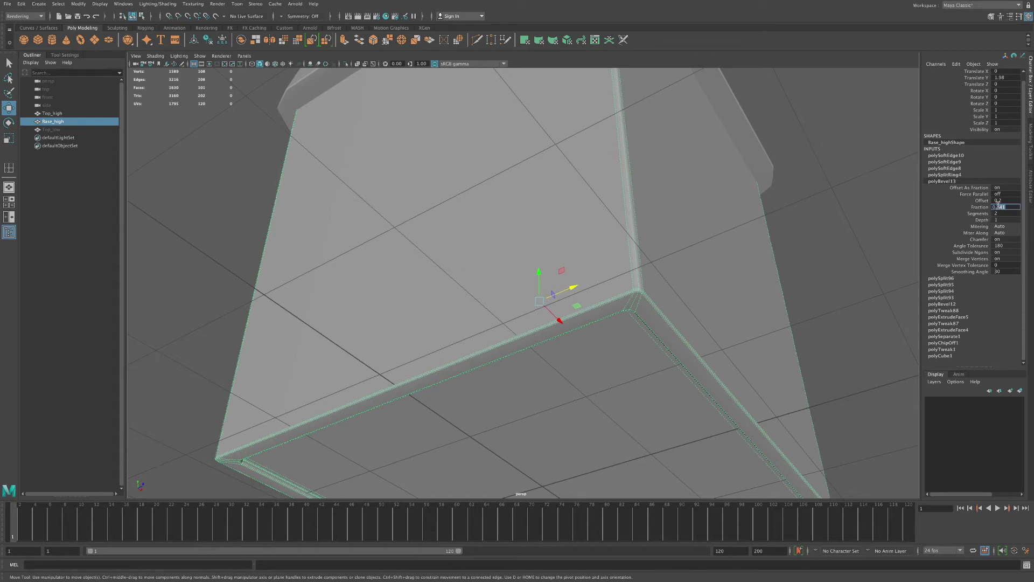
{"action": "type", "text": "0.4"}
{"action": "double_click", "coordinate": [1001, 206]}
{"action": "type", "text": "0.3"}
{"action": "key", "text": "Return"}
{"action": "left_click_drag", "start_coordinate": [823, 291], "coordinate": [780, 309], "text": "alt"}
{"action": "scroll", "coordinate": [793, 316], "scroll_direction": "down", "scroll_amount": 5}
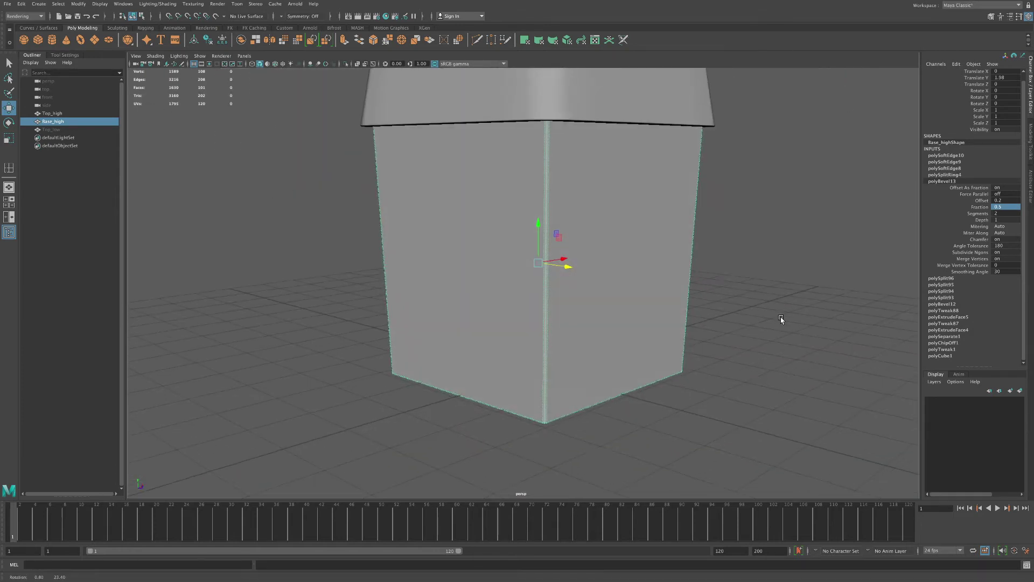
- Return to Object Mode and export the selected Base_high with the Game Exporter under the file name Teroitin_base_high
{"action": "right_click", "coordinate": [743, 234]}
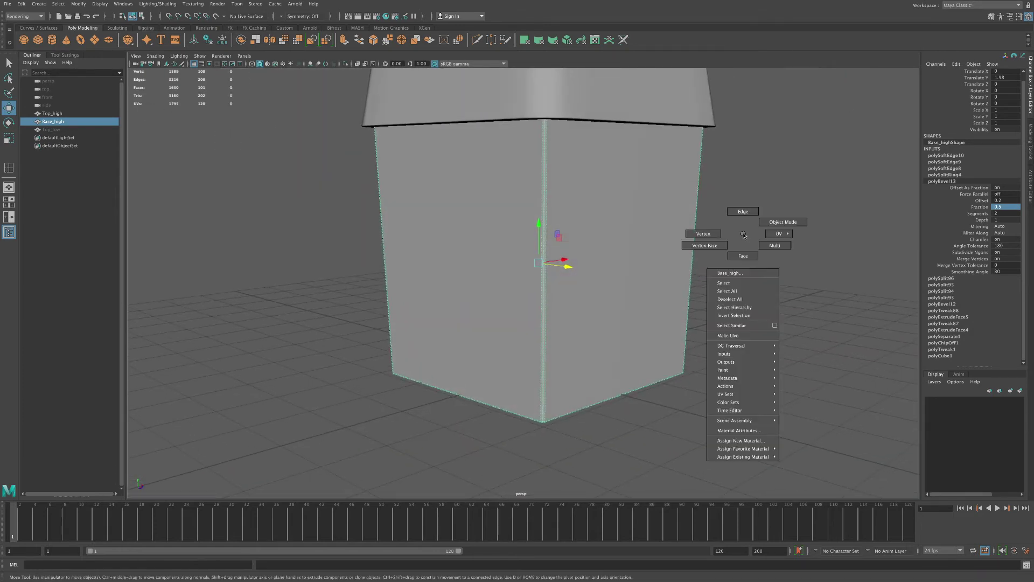
{"action": "left_click", "coordinate": [782, 222]}
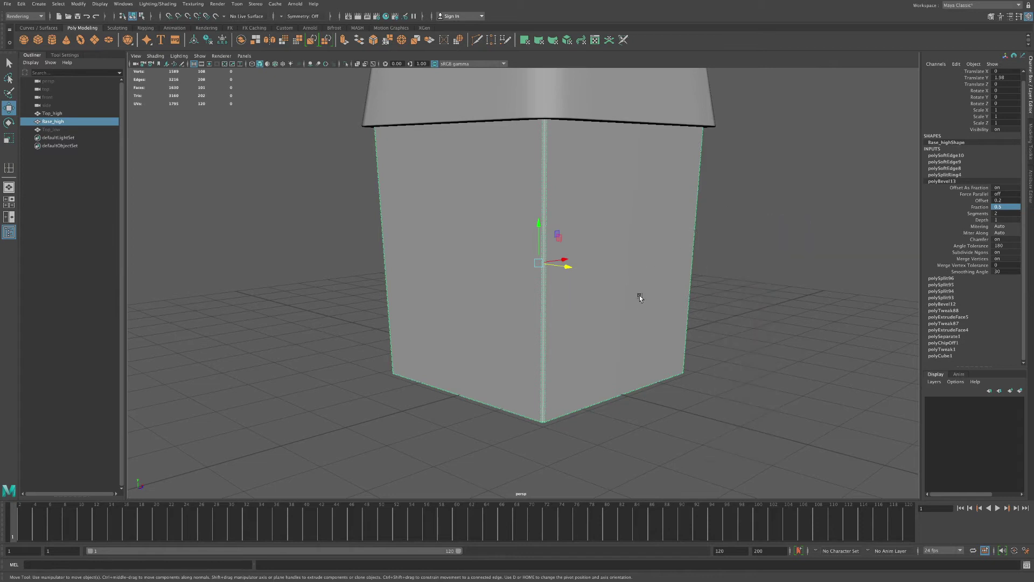
{"action": "left_click", "coordinate": [8, 4]}
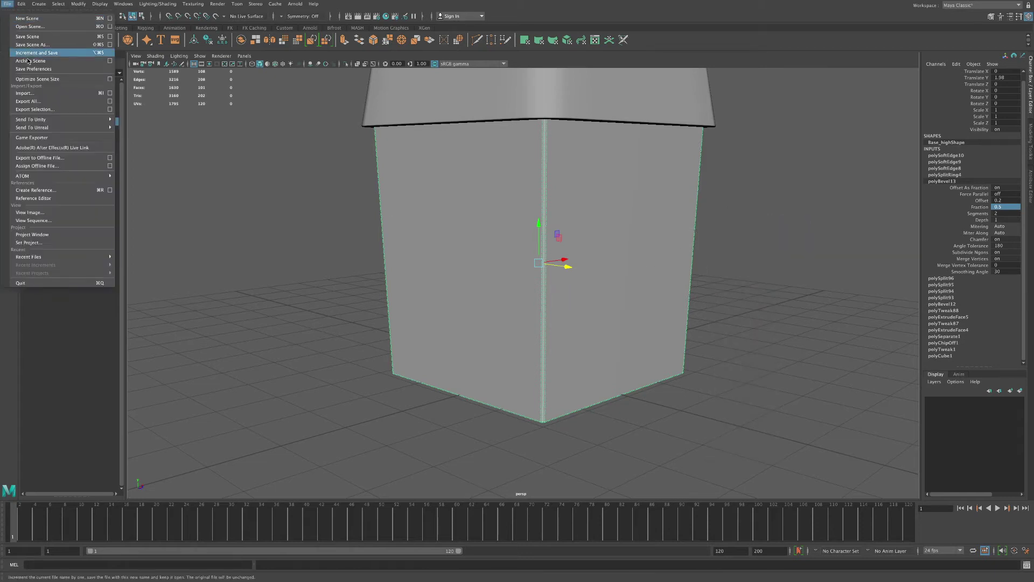
{"action": "left_click", "coordinate": [50, 139]}
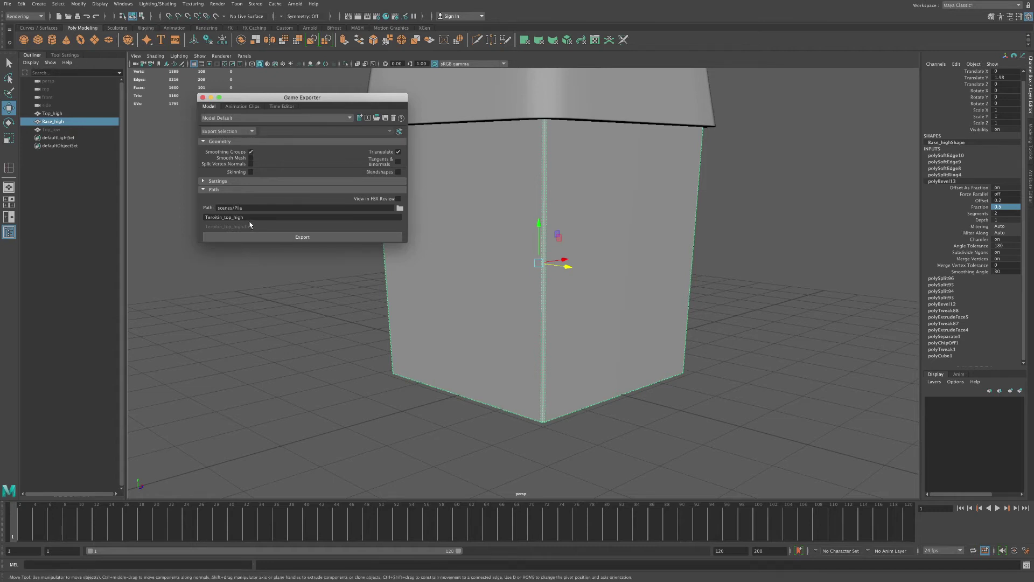
{"action": "left_click_drag", "start_coordinate": [232, 218], "coordinate": [224, 218]}
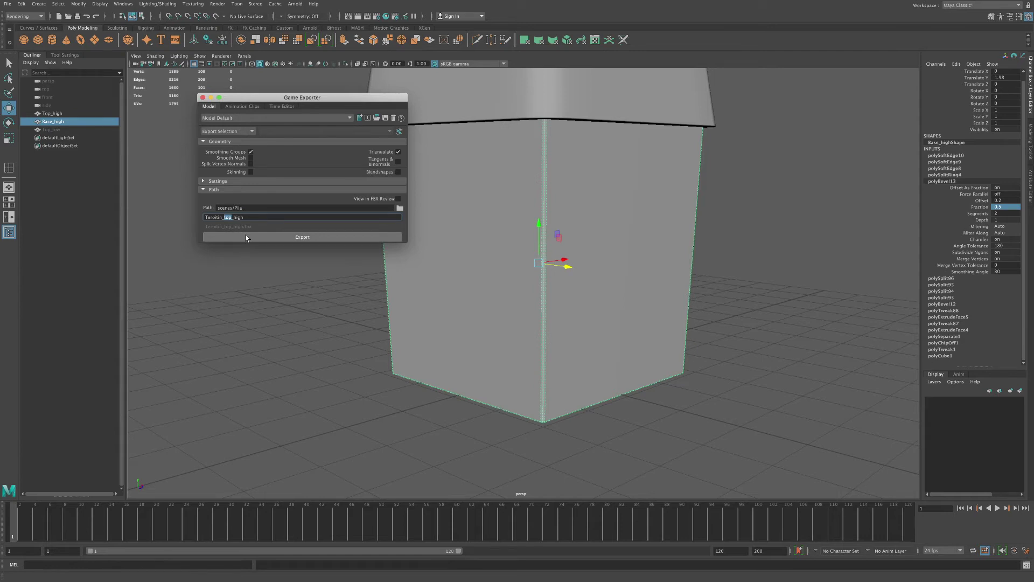
{"action": "type", "text": "base"}
{"action": "left_click", "coordinate": [280, 237]}
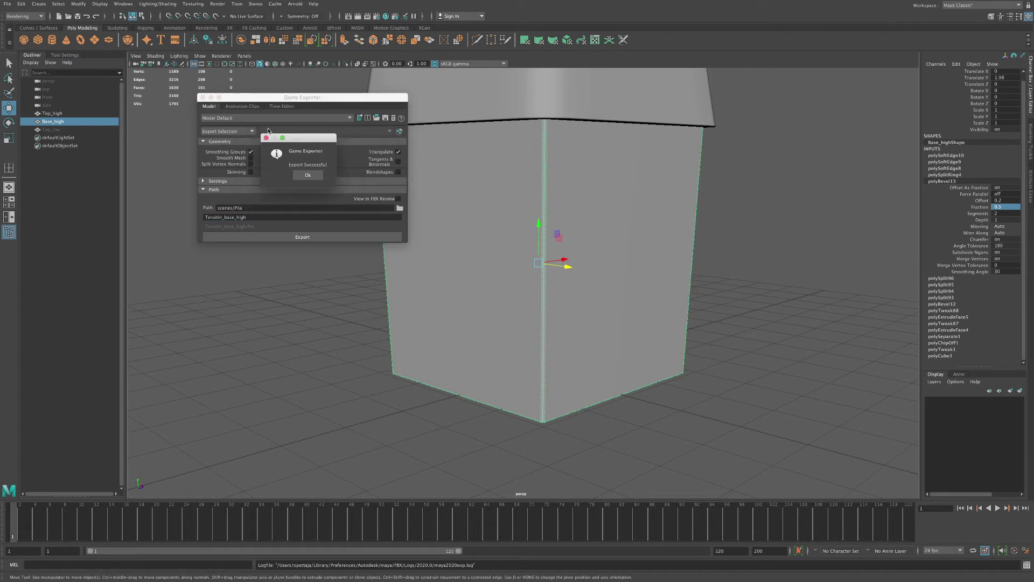
{"action": "left_click", "coordinate": [308, 175]}
{"action": "left_click", "coordinate": [202, 98]}
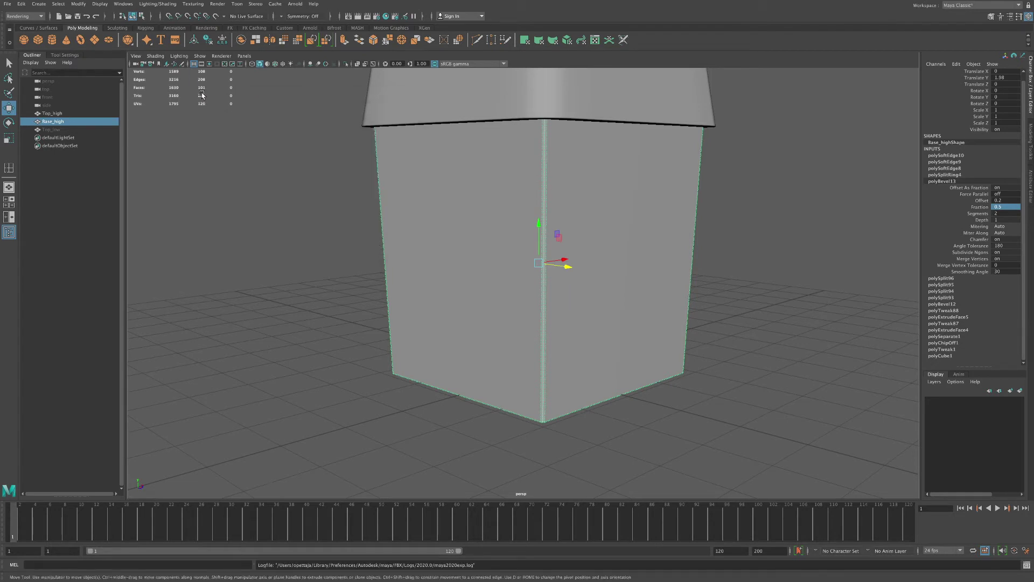
- Switch to Substance Painter, open mesh map baking and remove Teroitin_base_high.fbx from the high definition meshes
{"action": "left_click", "coordinate": [10, 4]}
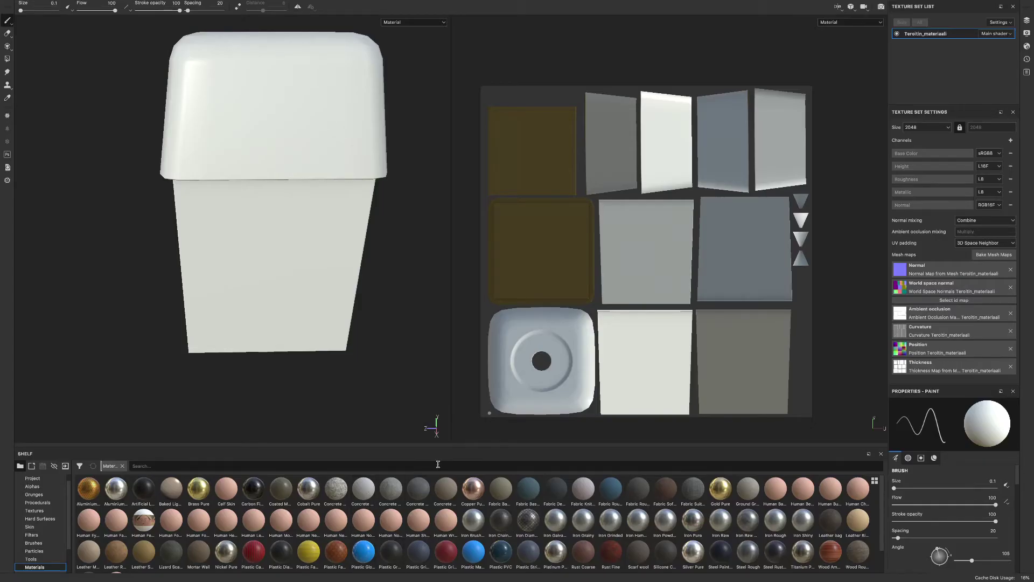
{"action": "left_click_drag", "start_coordinate": [372, 404], "coordinate": [310, 329], "text": "alt"}
{"action": "left_click", "coordinate": [990, 256]}
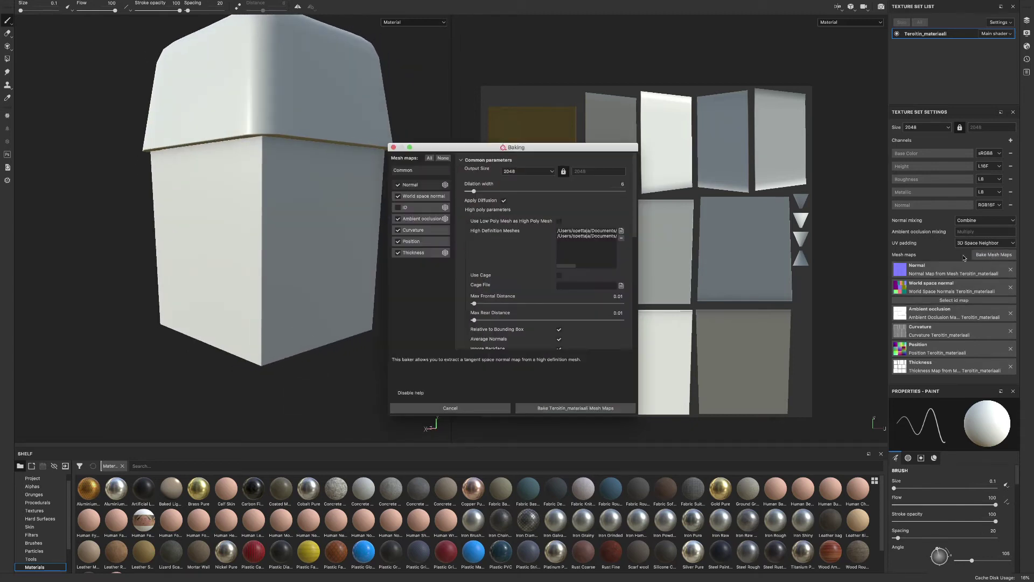
{"action": "left_click_drag", "start_coordinate": [638, 233], "coordinate": [782, 233]}
{"action": "left_click", "coordinate": [711, 231]}
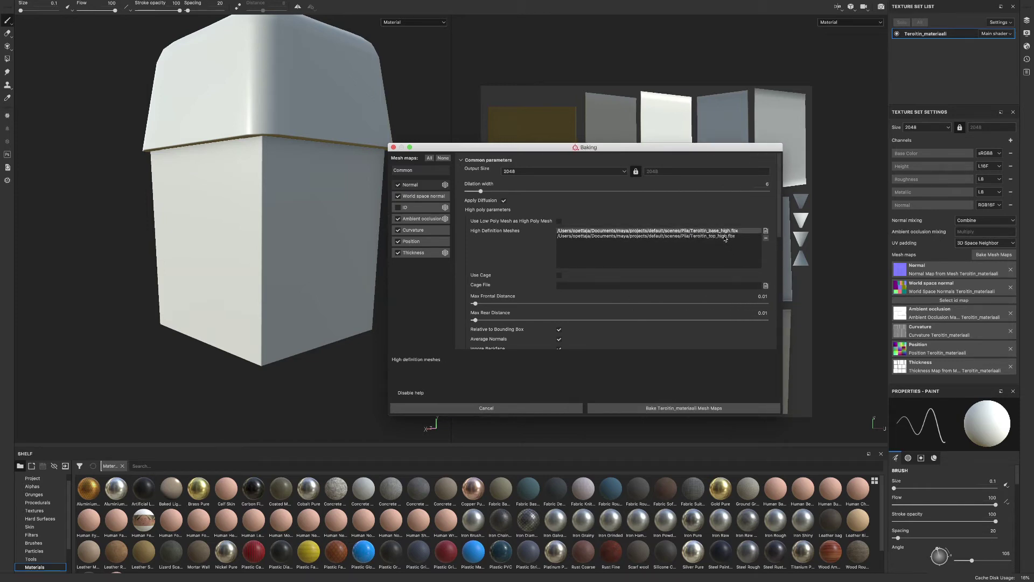
{"action": "left_click", "coordinate": [765, 238]}
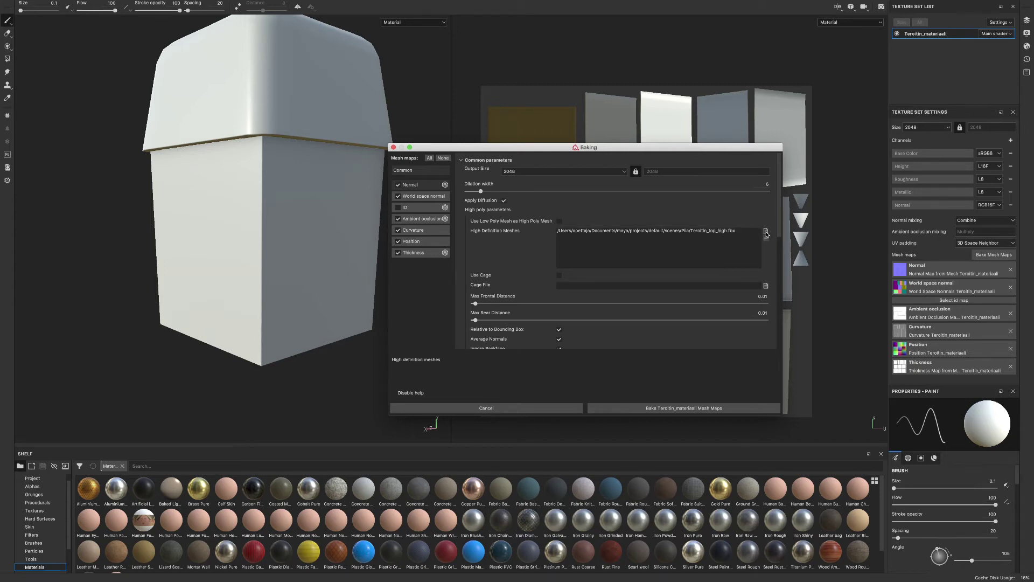
- Add the re-exported Teroitin_base_high.fbx to the high definition meshes and bake the Teroitin_materiaali mesh maps
{"action": "left_click", "coordinate": [766, 232]}
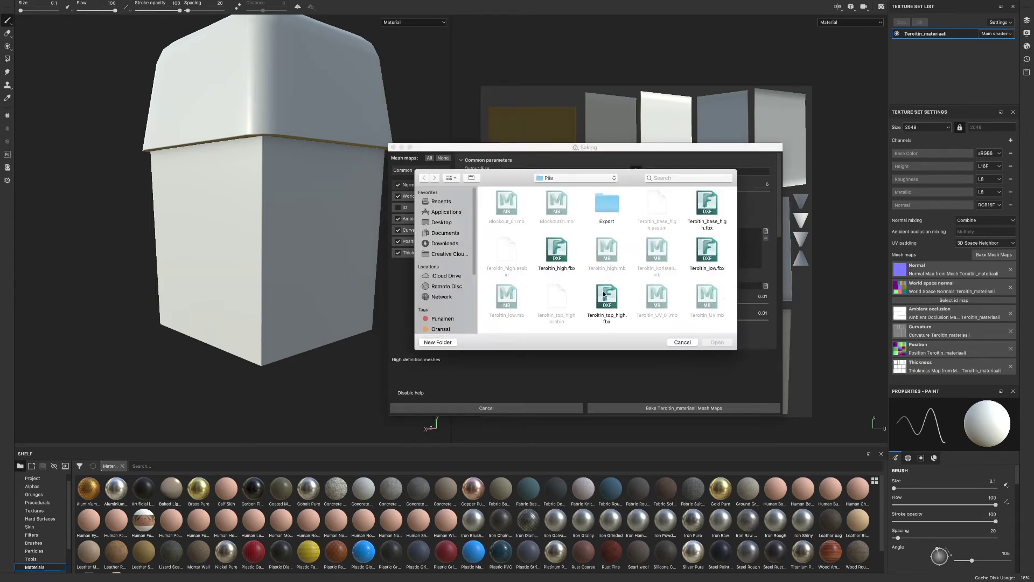
{"action": "left_click", "coordinate": [709, 207]}
{"action": "left_click", "coordinate": [722, 345]}
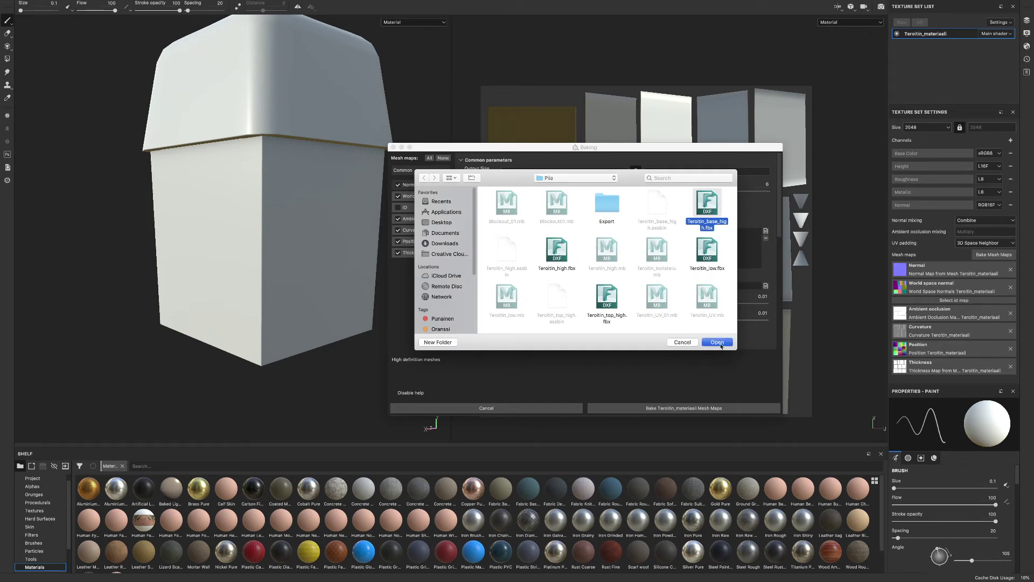
{"action": "left_click", "coordinate": [686, 408]}
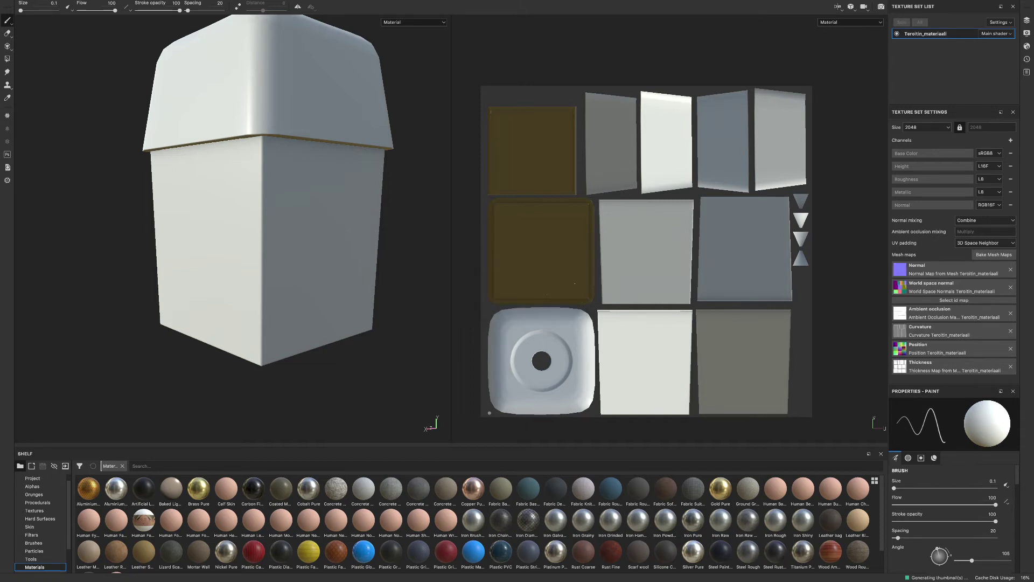
- Set the brush angle to 164 and inspect the rebaked edges and underside of the sharpener base up close
{"action": "left_click_drag", "start_coordinate": [937, 548], "coordinate": [932, 555]}
{"action": "left_click_drag", "start_coordinate": [432, 199], "coordinate": [576, 280], "text": "alt"}
{"action": "scroll", "coordinate": [231, 226], "scroll_direction": "up", "scroll_amount": 5}
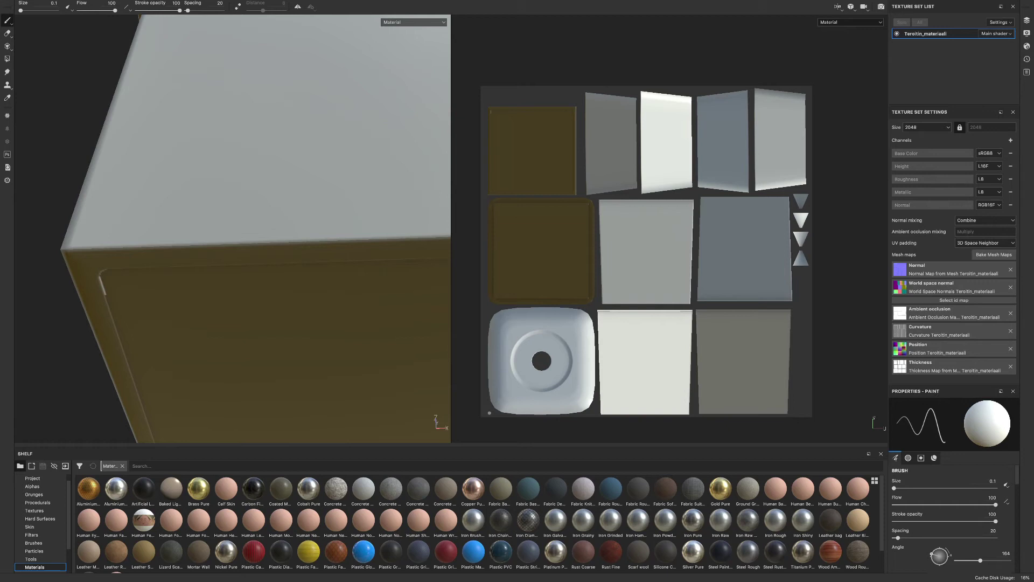
{"action": "left_click_drag", "start_coordinate": [231, 226], "coordinate": [210, 261], "text": "alt"}
{"action": "scroll", "coordinate": [248, 178], "scroll_direction": "down", "scroll_amount": 6}
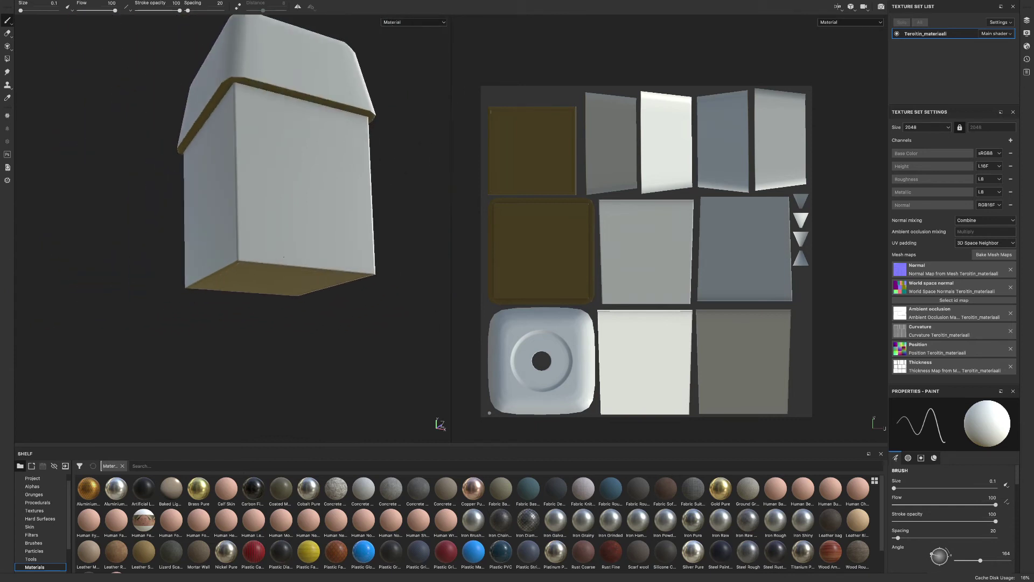
{"action": "left_click_drag", "start_coordinate": [369, 220], "coordinate": [364, 303], "text": "alt"}
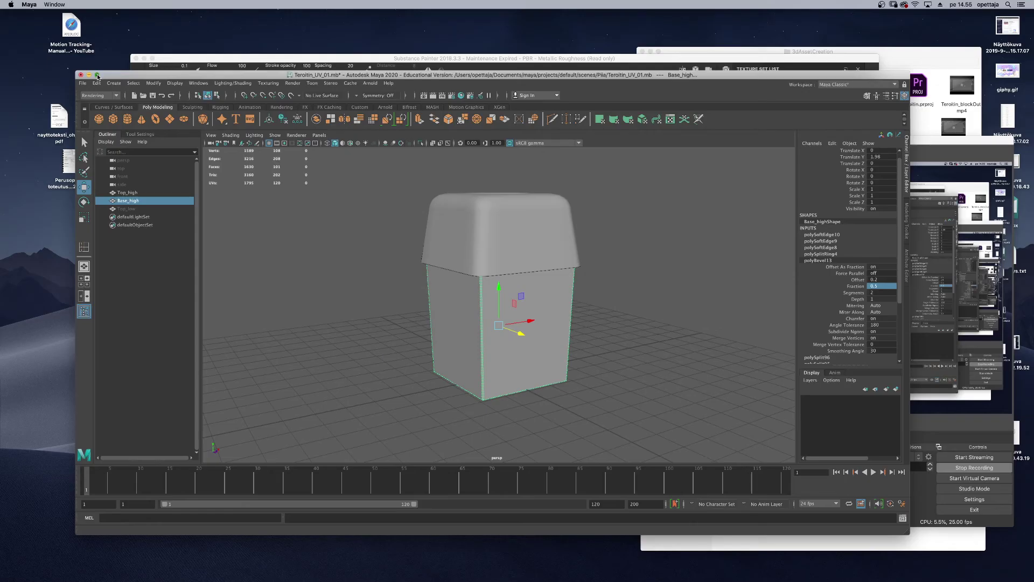
- Switch to Maya in full screen and delete the construction history of Top_high
{"action": "left_click", "coordinate": [98, 76]}
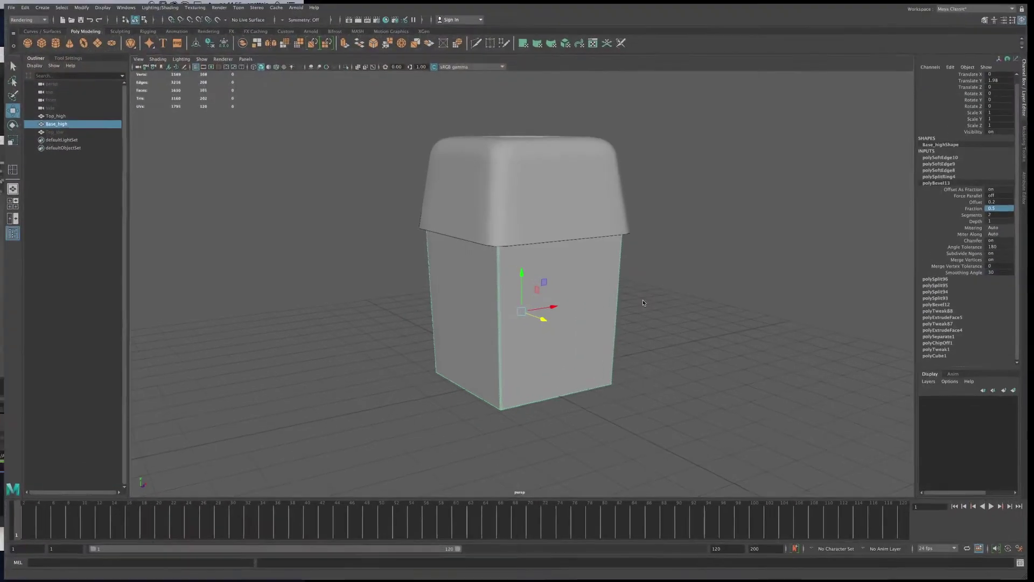
{"action": "left_click_drag", "start_coordinate": [668, 249], "coordinate": [684, 272], "text": "alt"}
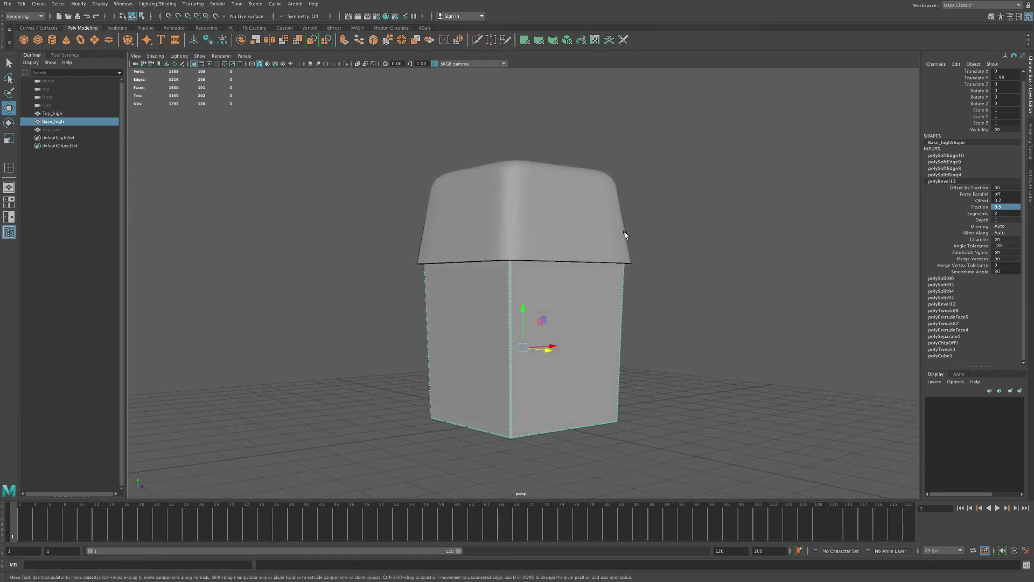
{"action": "left_click", "coordinate": [571, 231]}
{"action": "left_click_drag", "start_coordinate": [718, 224], "coordinate": [700, 235], "text": "alt"}
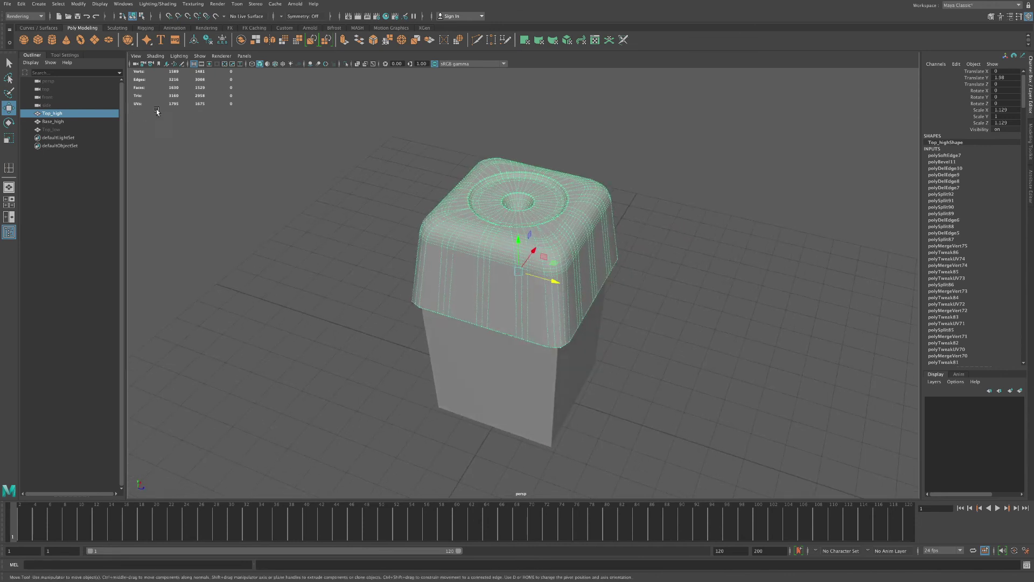
{"action": "left_click", "coordinate": [21, 3]}
{"action": "mouse_move", "coordinate": [80, 99]}
{"action": "left_click", "coordinate": [161, 101]}
- Select Base_high and delete its construction history
{"action": "left_click", "coordinate": [560, 385]}
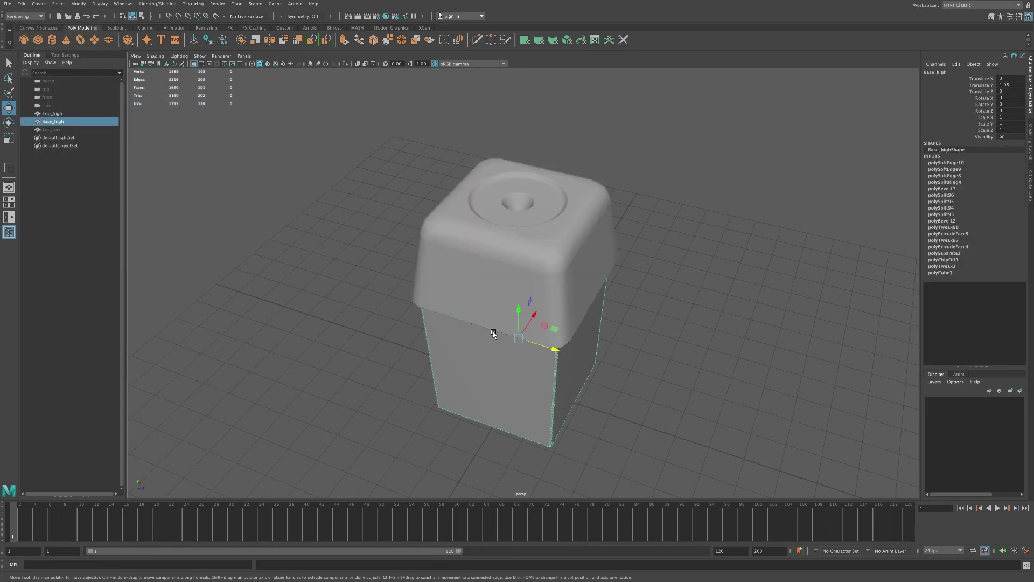
{"action": "left_click", "coordinate": [22, 5]}
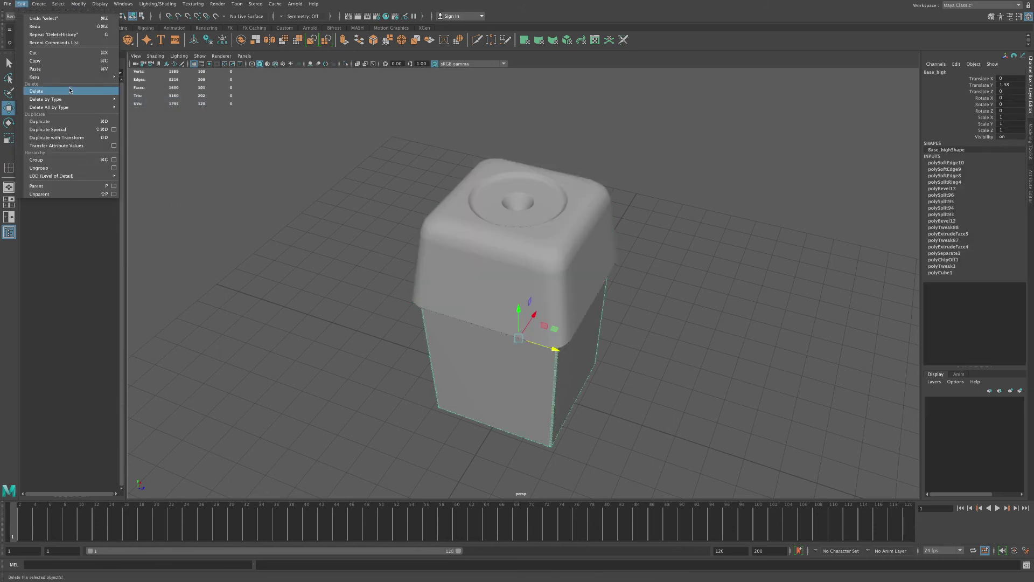
{"action": "mouse_move", "coordinate": [81, 99]}
{"action": "left_click", "coordinate": [158, 100]}
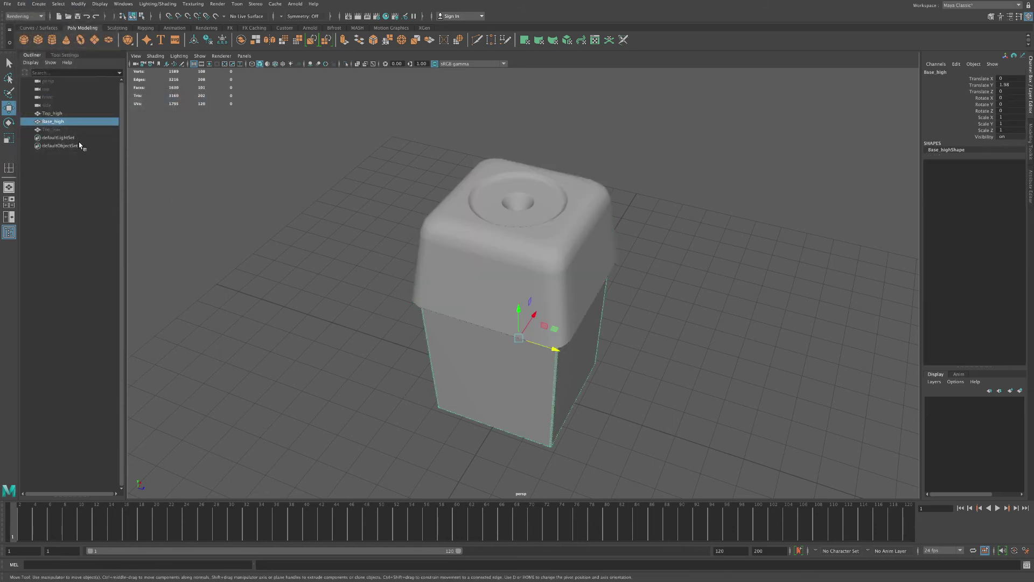
- Unhide the Top_low mesh and delete its construction history
{"action": "left_click", "coordinate": [65, 130]}
{"action": "key", "text": "h"}
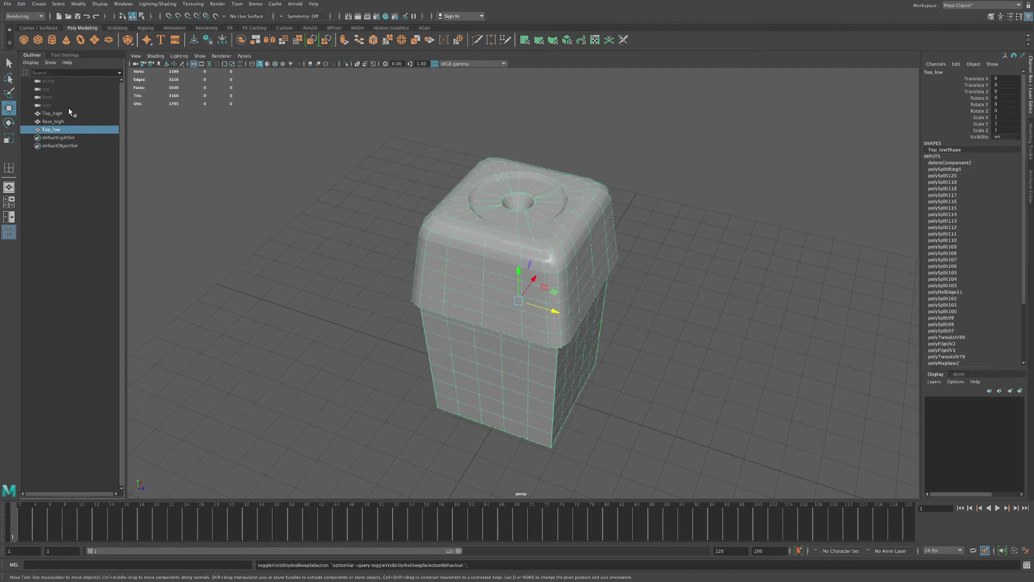
{"action": "left_click", "coordinate": [22, 4]}
{"action": "mouse_move", "coordinate": [69, 99]}
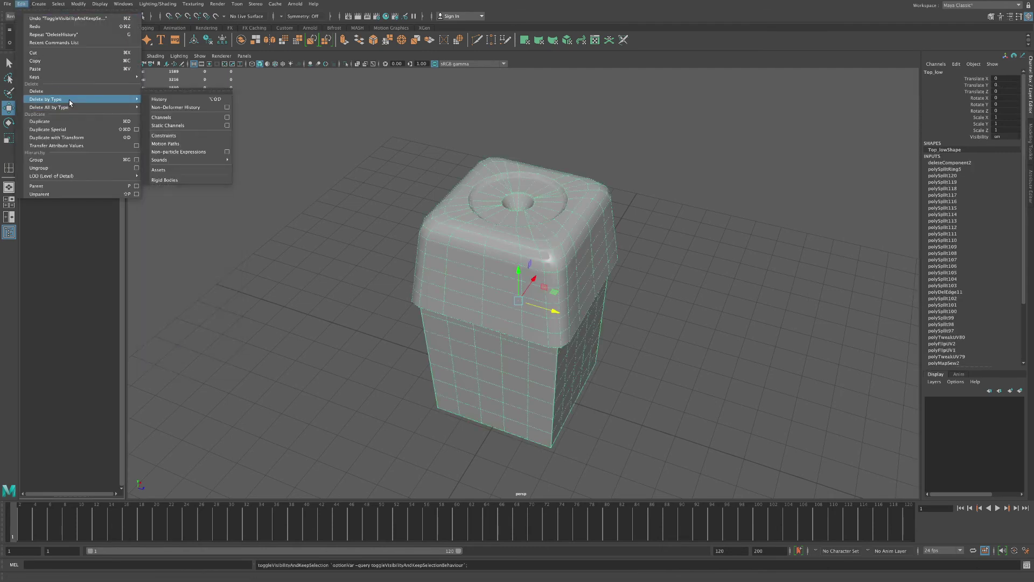
{"action": "left_click", "coordinate": [159, 99]}
{"action": "left_click_drag", "start_coordinate": [438, 199], "coordinate": [468, 225], "text": "alt"}
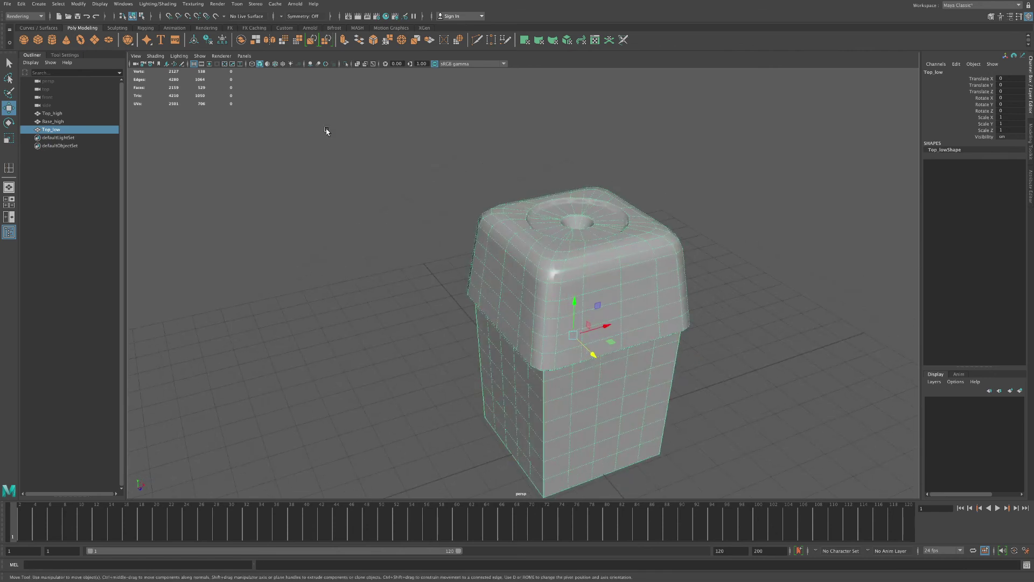
- Freeze the transformations of Top_low, Base_high and Top_high, and clear the selection
{"action": "left_click", "coordinate": [81, 5]}
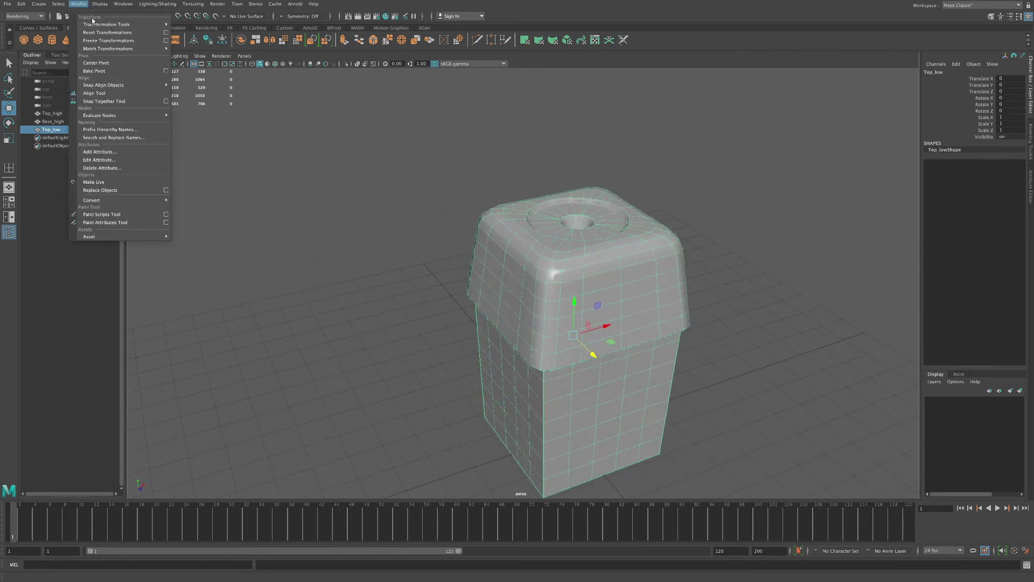
{"action": "left_click", "coordinate": [119, 41]}
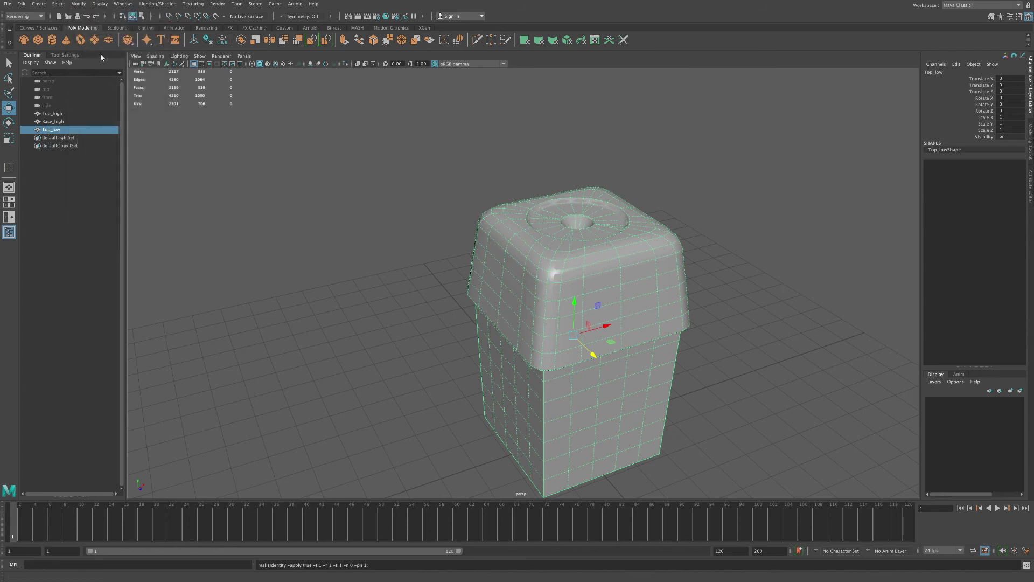
{"action": "left_click", "coordinate": [59, 122]}
{"action": "left_click", "coordinate": [78, 4]}
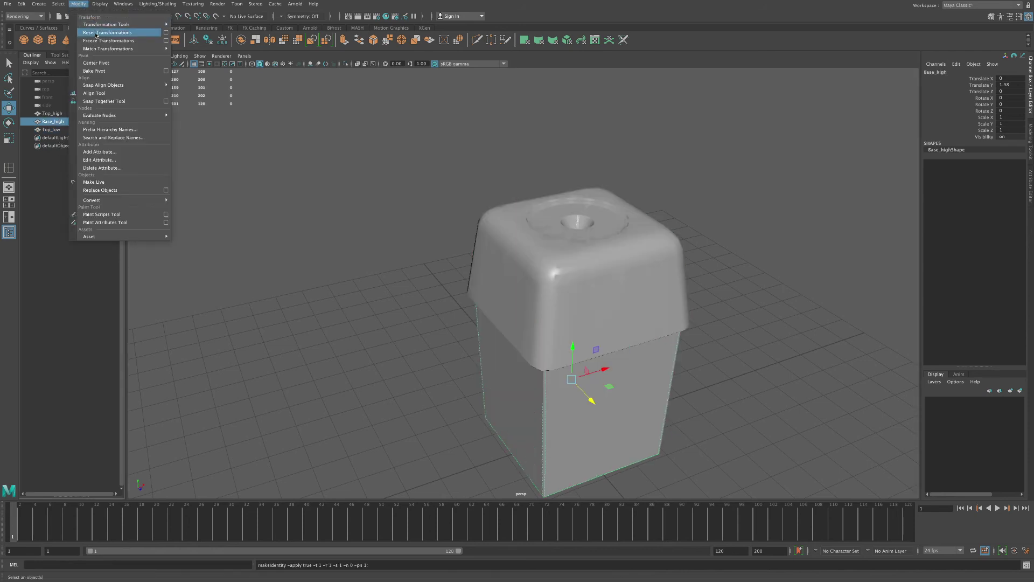
{"action": "left_click", "coordinate": [52, 114]}
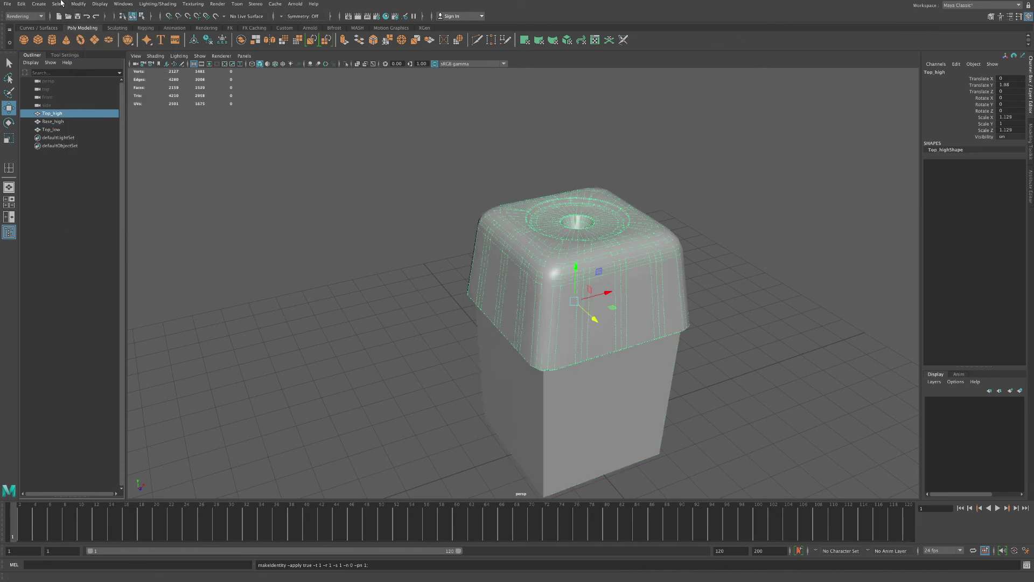
{"action": "left_click", "coordinate": [82, 5]}
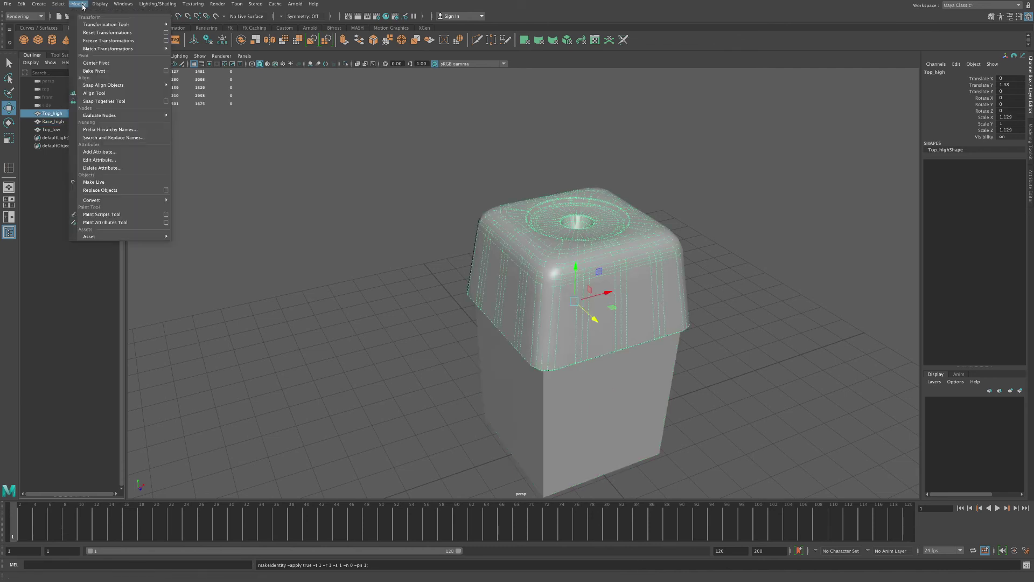
{"action": "left_click", "coordinate": [108, 40]}
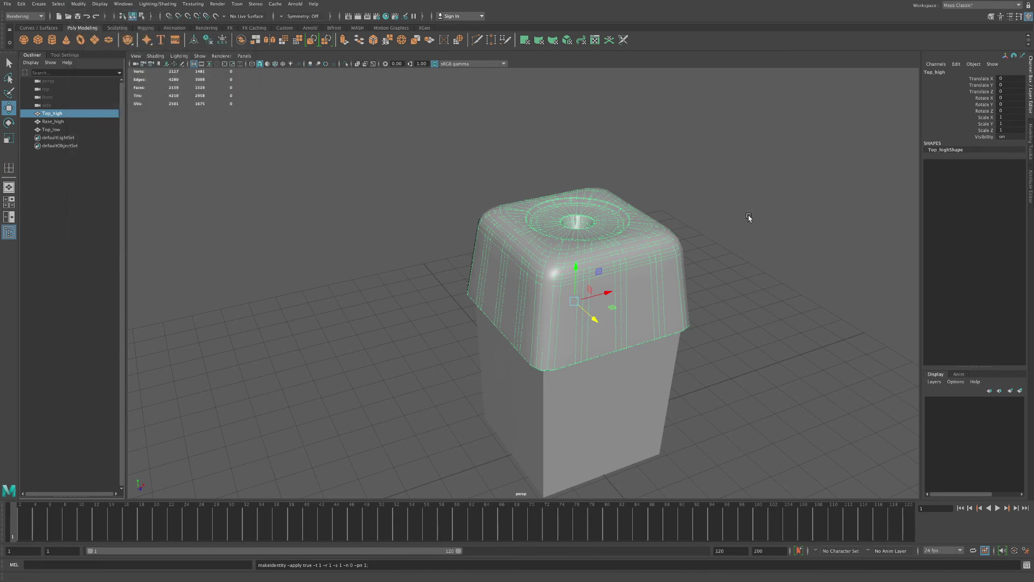
{"action": "left_click", "coordinate": [726, 197]}
{"action": "left_click_drag", "start_coordinate": [750, 238], "coordinate": [616, 249], "text": "alt"}
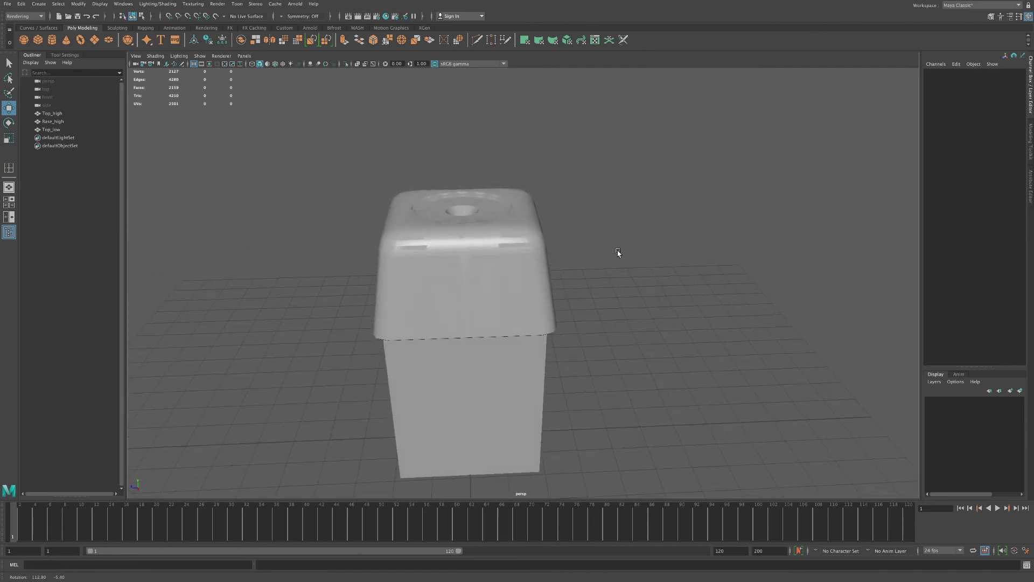
- Export the selected Top_low mesh with the Game Exporter as Teroitin_low, replacing the existing file
{"action": "left_click", "coordinate": [520, 223]}
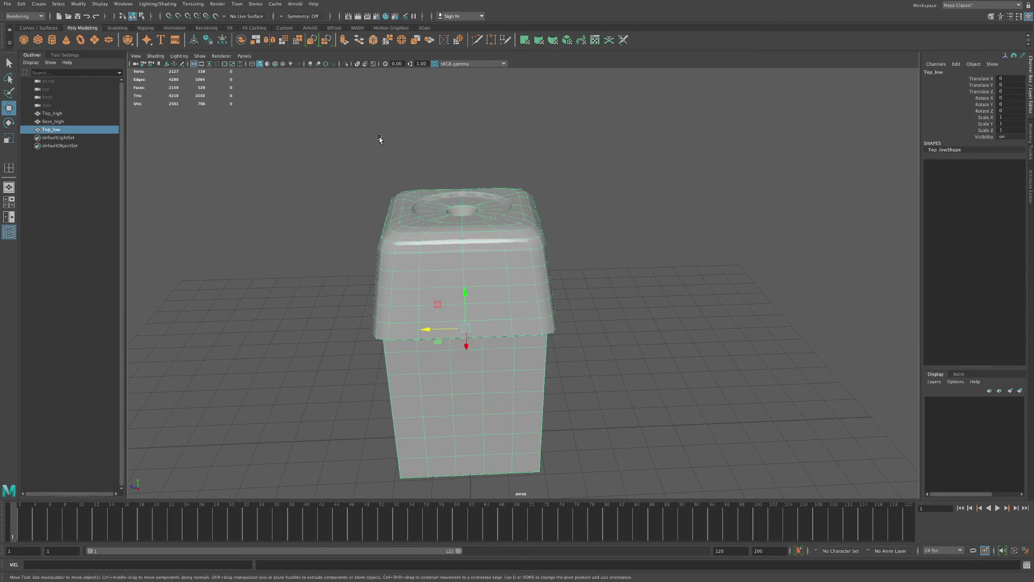
{"action": "left_click", "coordinate": [9, 4]}
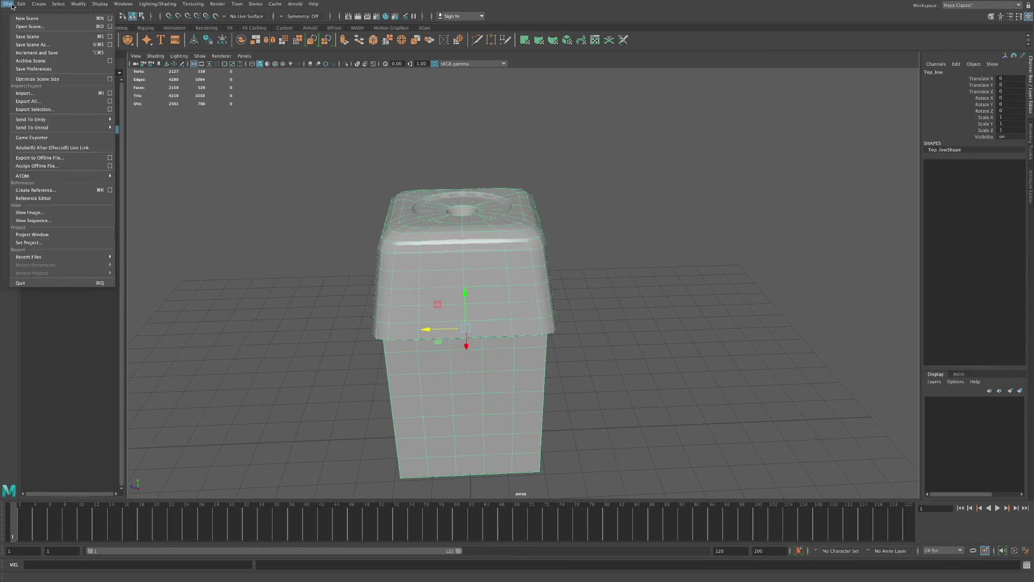
{"action": "left_click", "coordinate": [47, 138]}
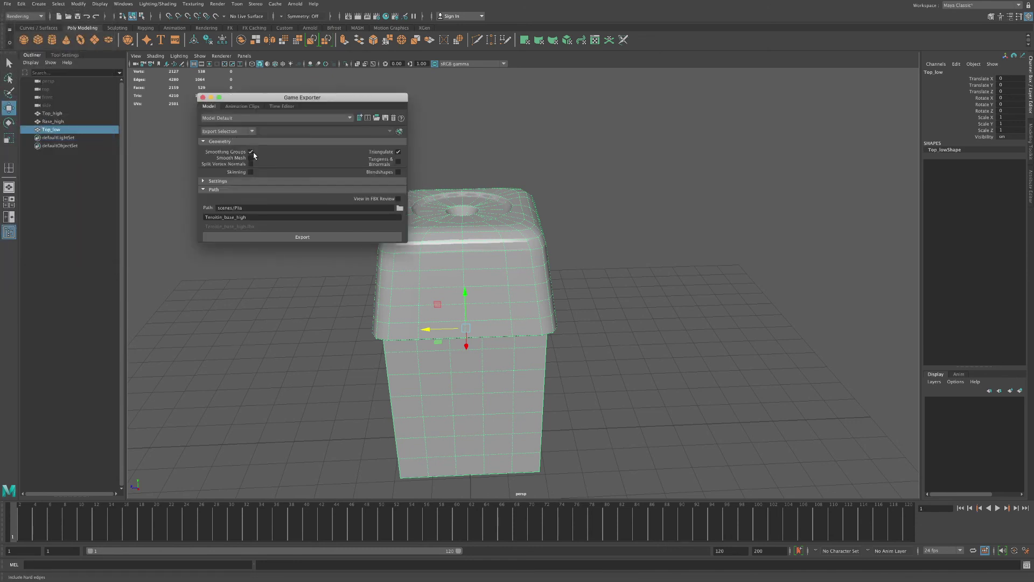
{"action": "left_click_drag", "start_coordinate": [251, 218], "coordinate": [226, 217]}
{"action": "type", "text": "low"}
{"action": "left_click", "coordinate": [315, 237]}
{"action": "left_click", "coordinate": [294, 179]}
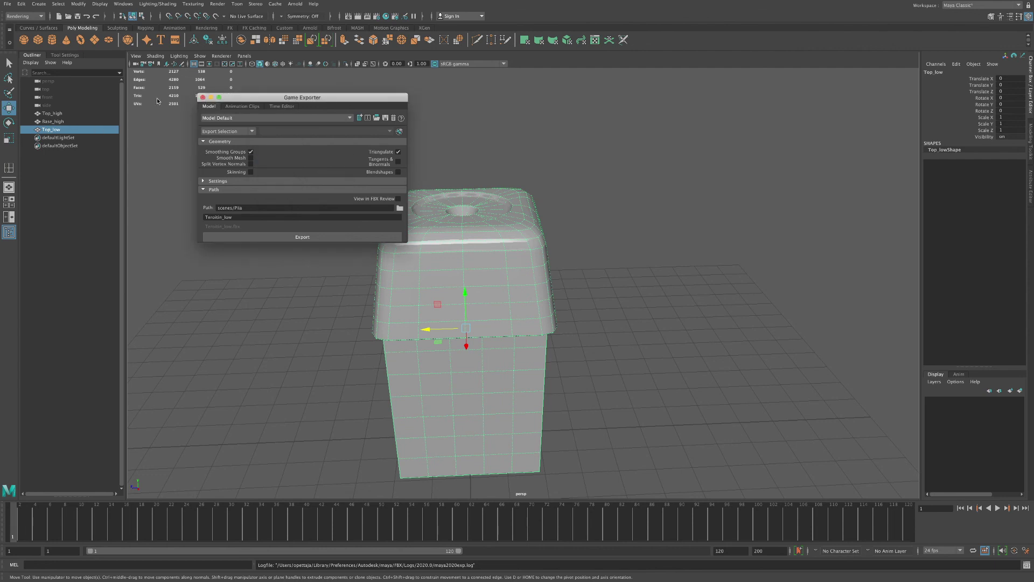
- Export the Base_high mesh with the Game Exporter under the file name Teroitin_base_high
{"action": "left_click", "coordinate": [72, 122]}
{"action": "left_click", "coordinate": [228, 217]}
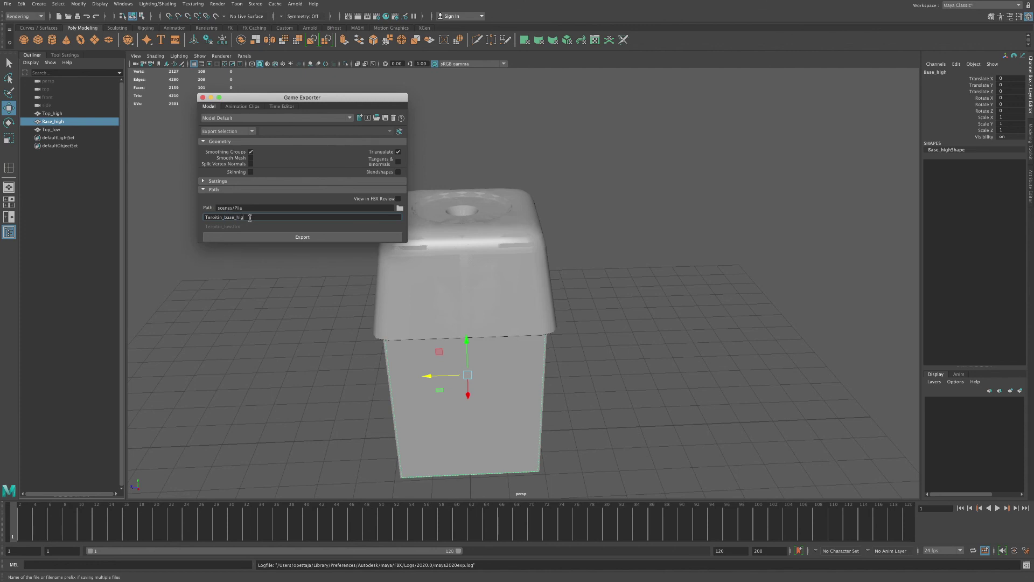
{"action": "left_click", "coordinate": [308, 238]}
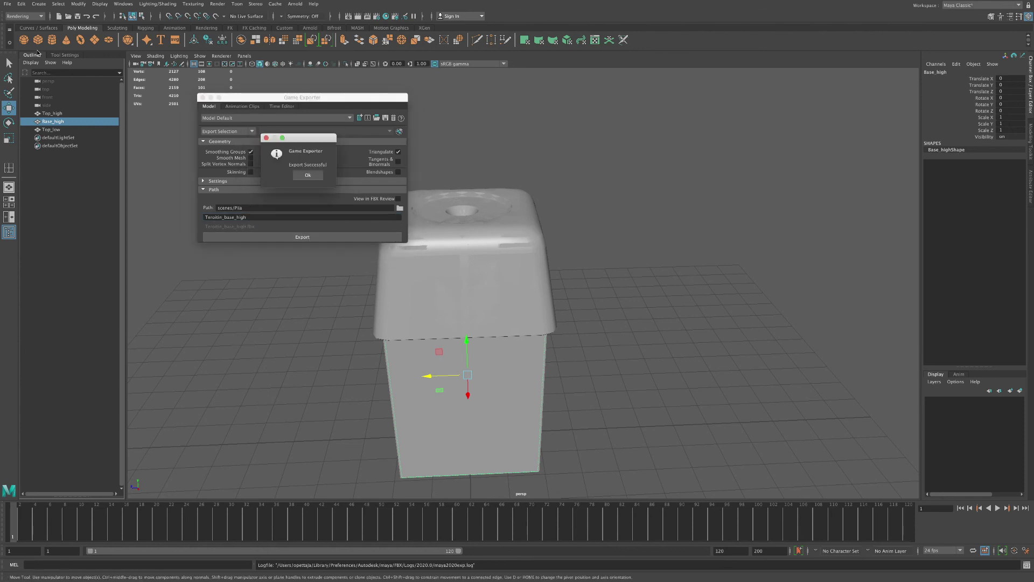
{"action": "left_click", "coordinate": [308, 175]}
- Export the Top_high mesh as Teroitin_top_high, replacing the existing file, and close the Game Exporter
{"action": "left_click", "coordinate": [474, 258]}
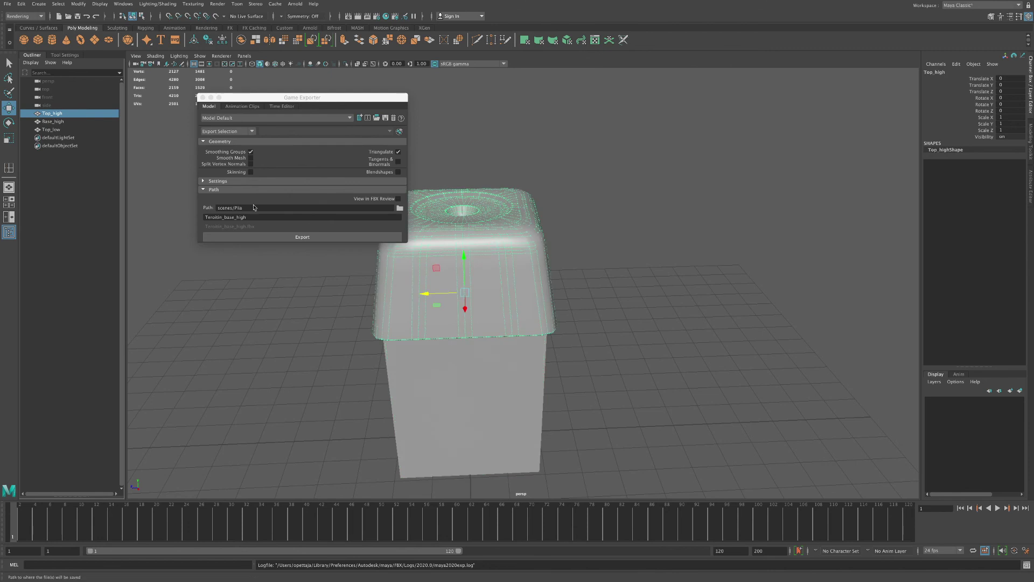
{"action": "left_click", "coordinate": [233, 218]}
{"action": "left_click_drag", "start_coordinate": [234, 218], "coordinate": [225, 218]}
{"action": "type", "text": "top"}
{"action": "left_click", "coordinate": [325, 240]}
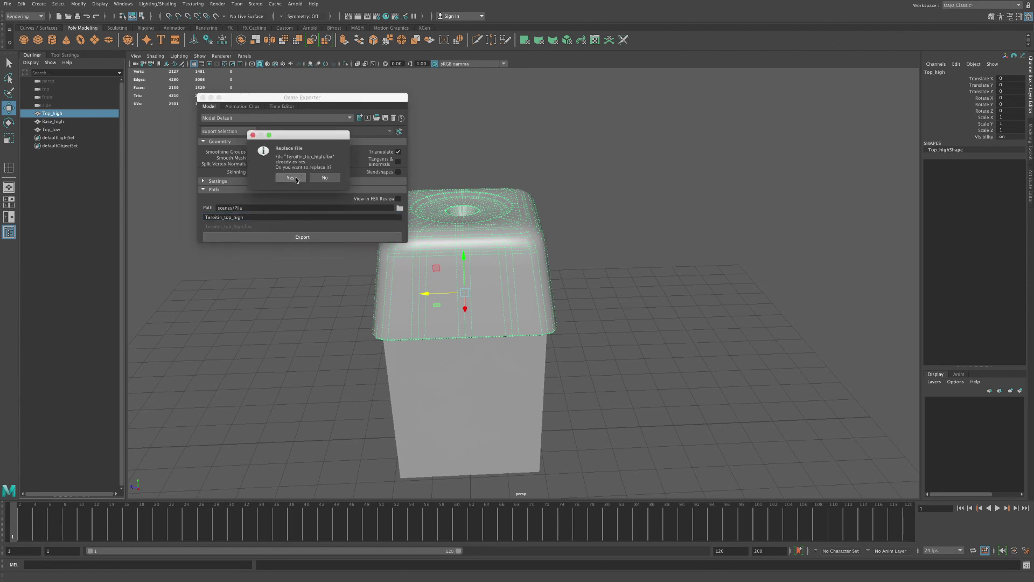
{"action": "left_click", "coordinate": [309, 174]}
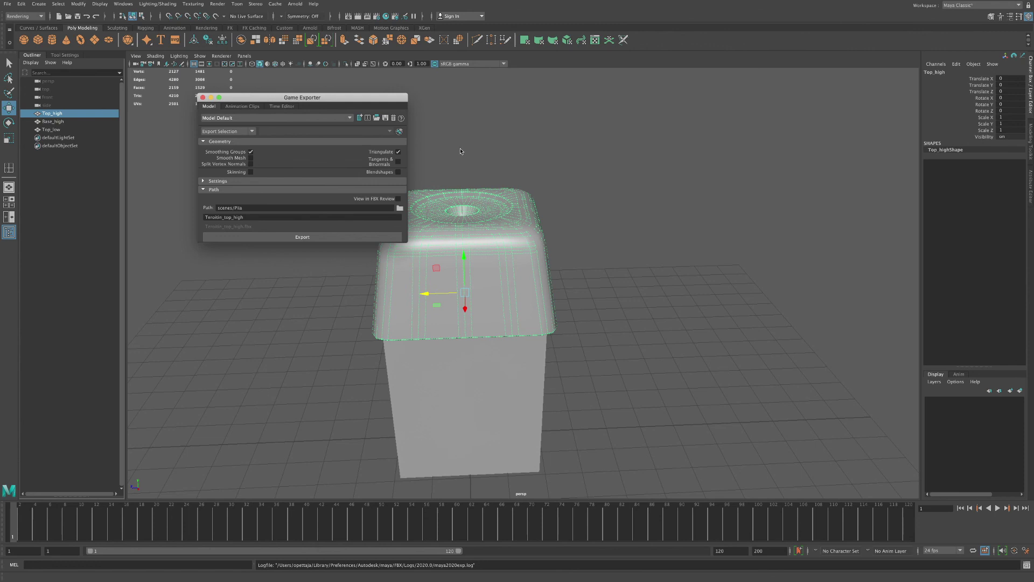
{"action": "left_click", "coordinate": [202, 98]}
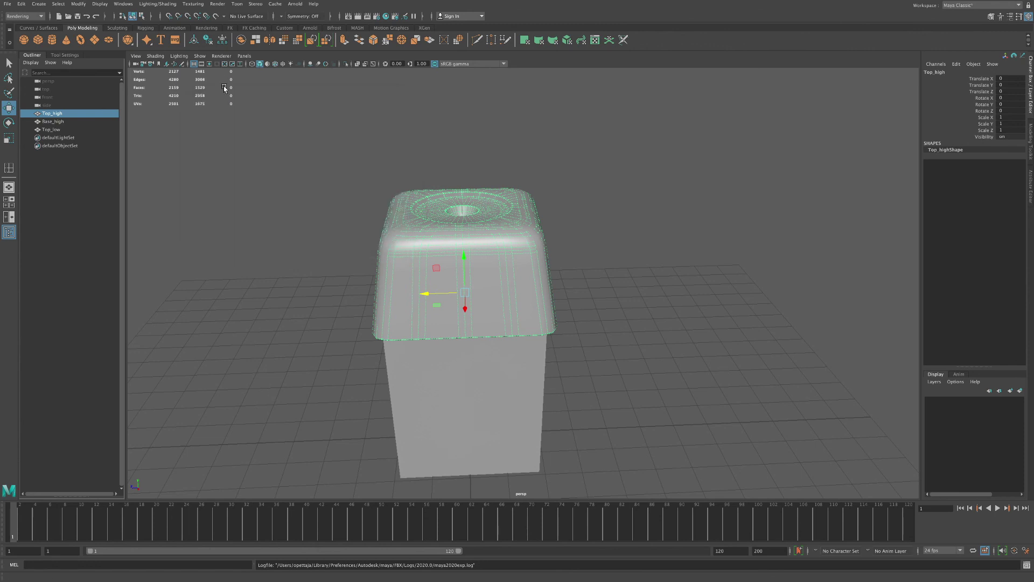